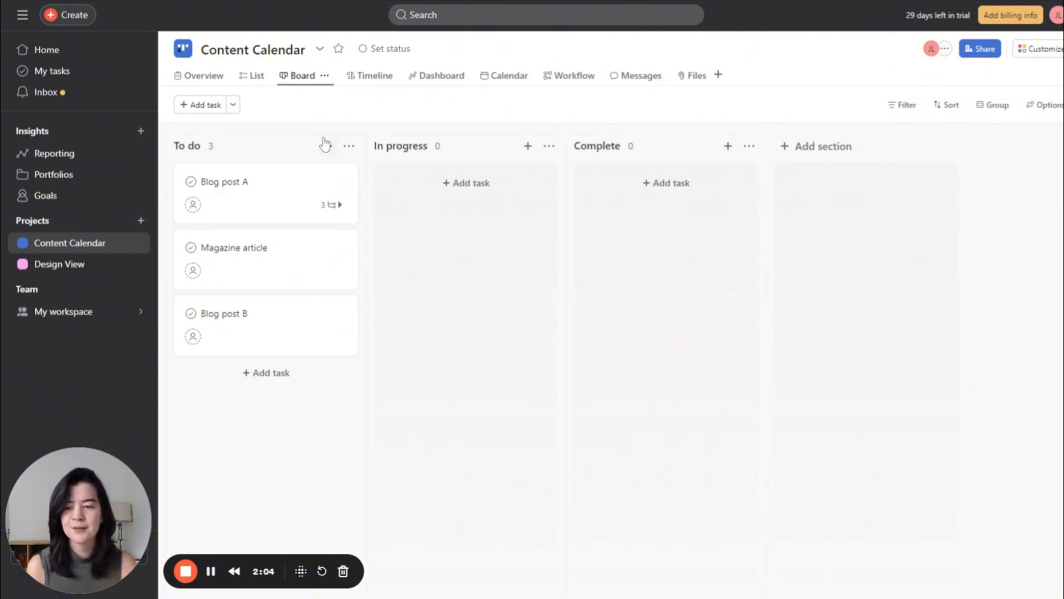
# Set the due date of the Blog post A task on the Content Calendar board to September 4.
pyautogui.click(256, 75)
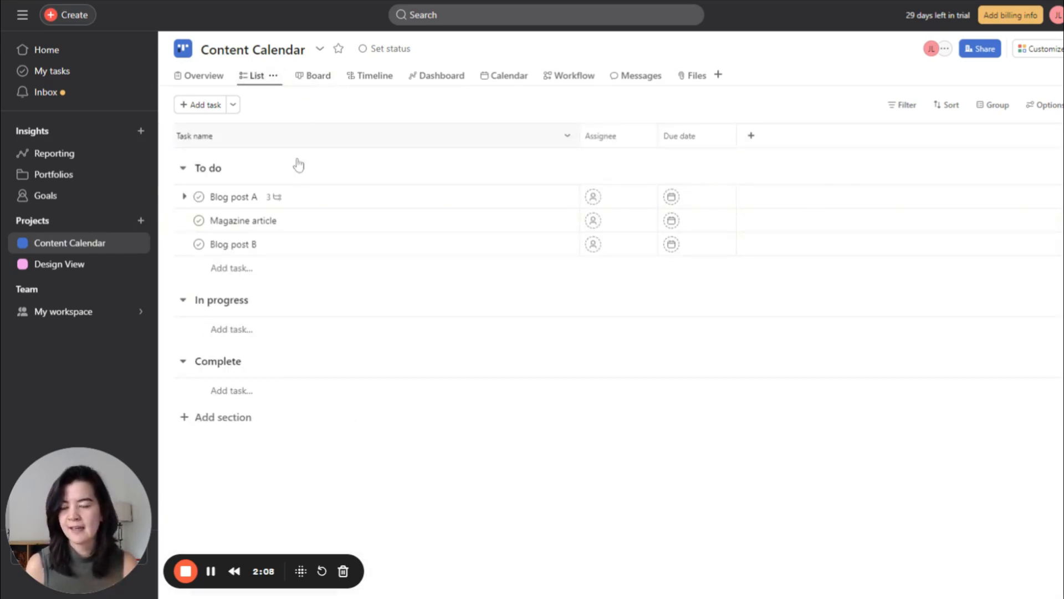
pyautogui.click(315, 77)
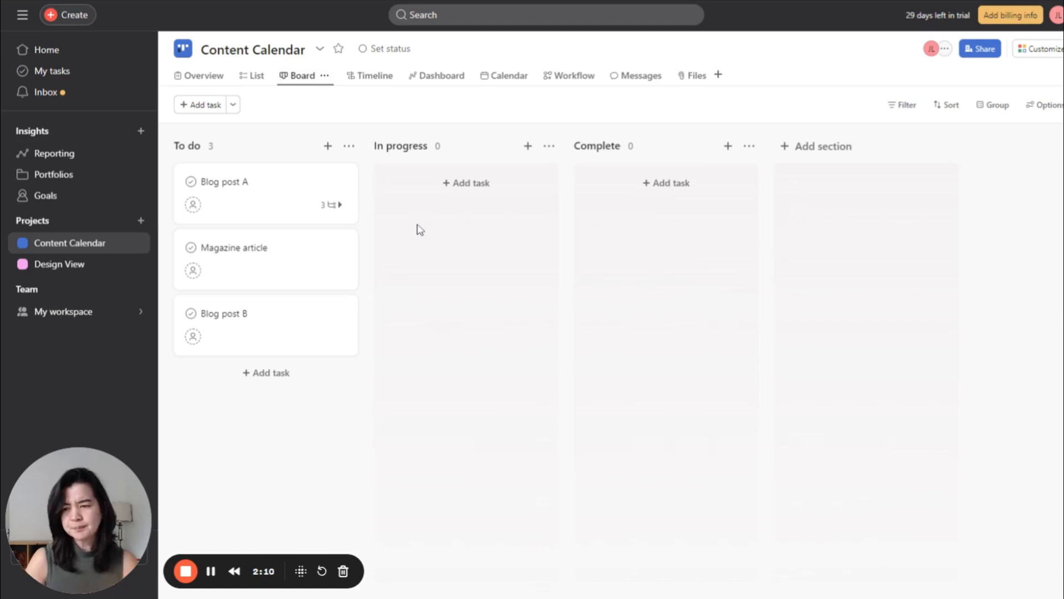
pyautogui.click(253, 188)
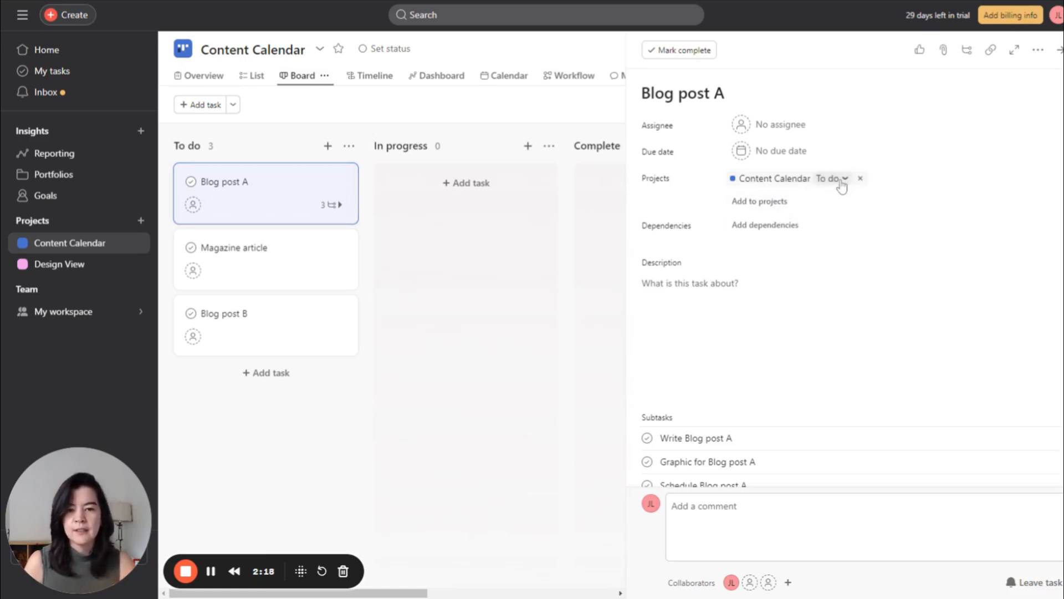
pyautogui.click(790, 151)
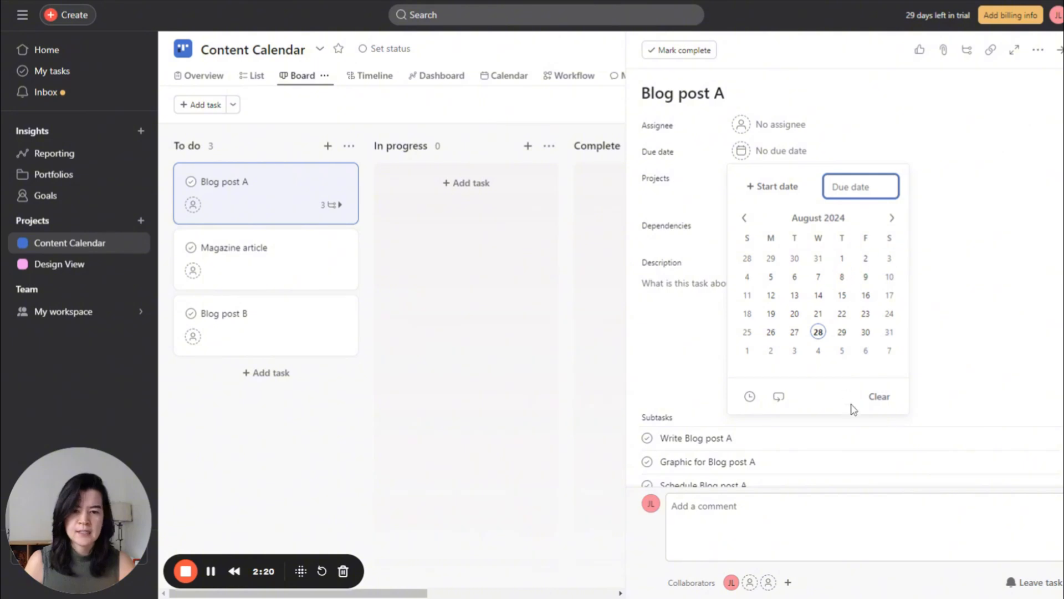
pyautogui.click(818, 350)
pyautogui.click(687, 332)
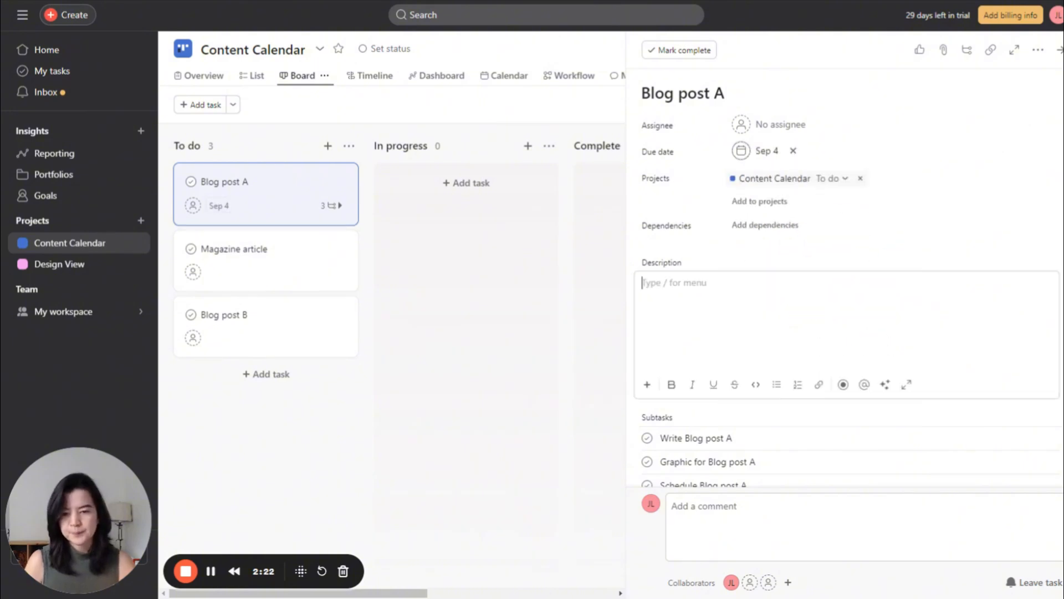
# Add the Graphic for Blog post A subtask to the Design View project and place it in the Blog graphics section.
pyautogui.scroll(-3, 690, 263)
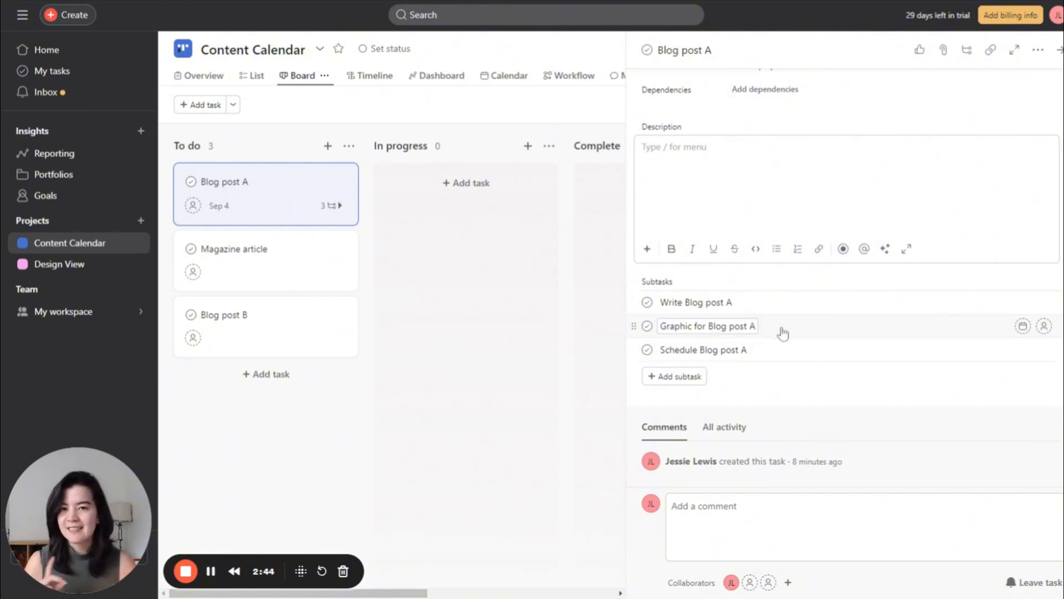
pyautogui.click(829, 338)
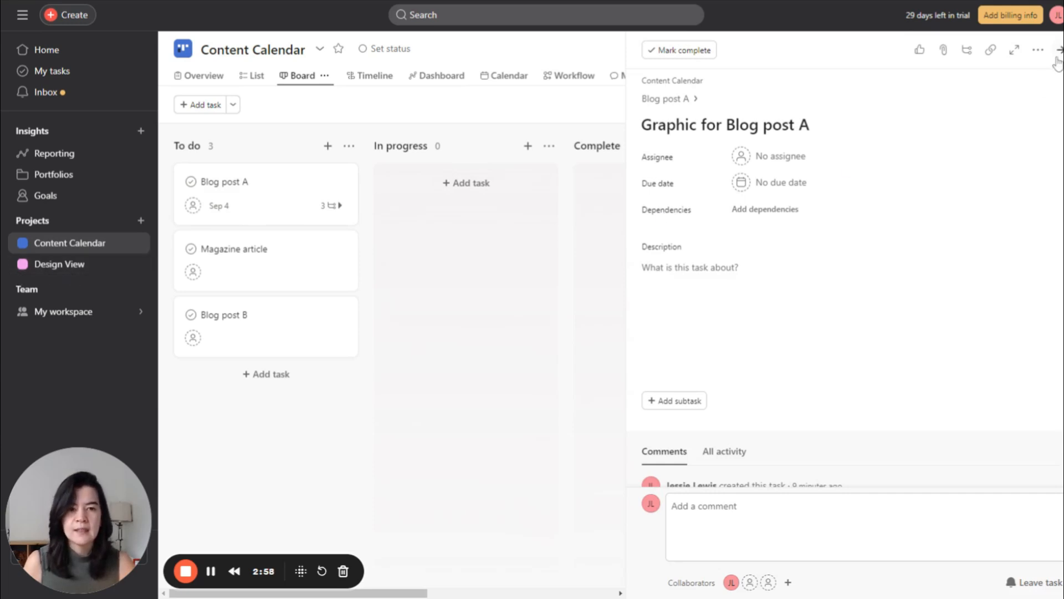
pyautogui.click(1038, 49)
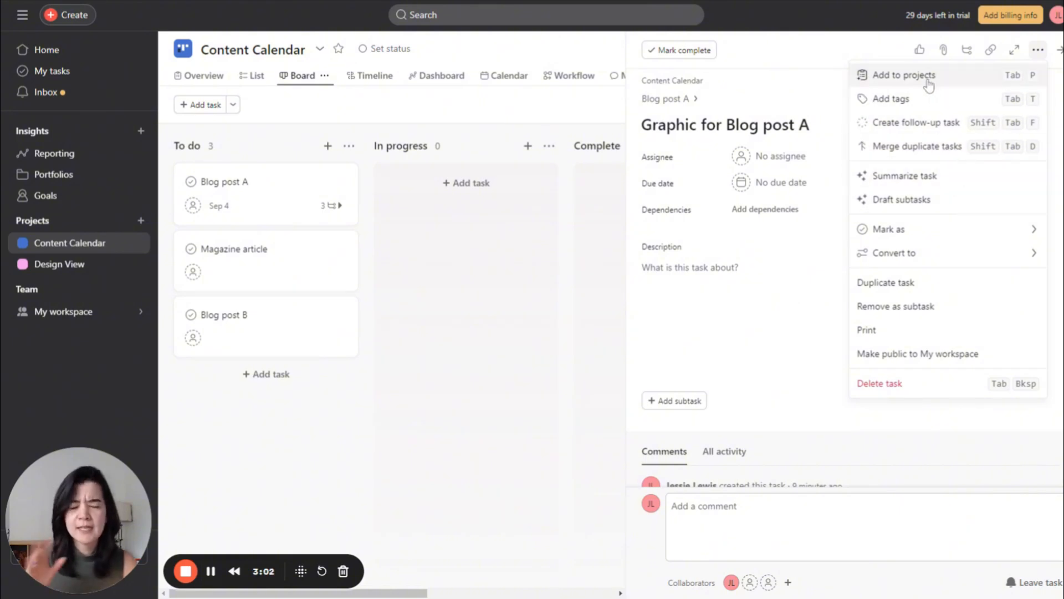
pyautogui.click(929, 82)
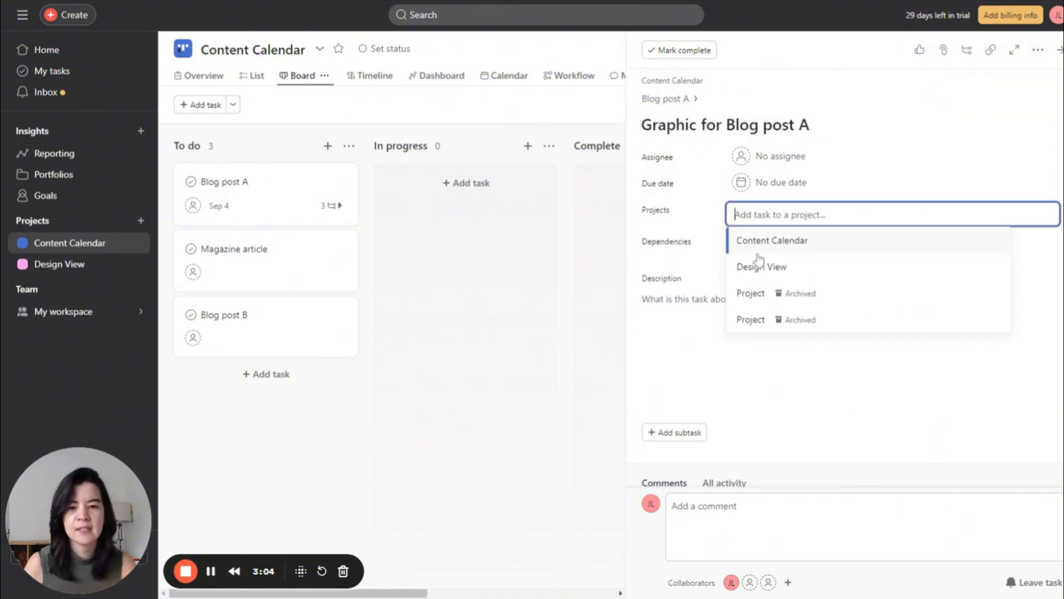
pyautogui.click(793, 261)
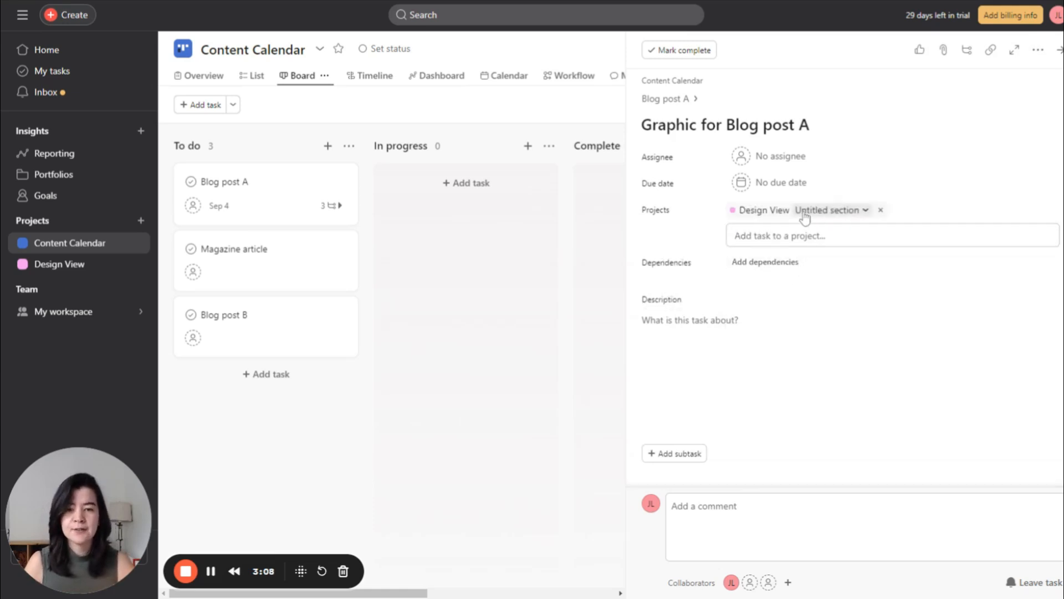
pyautogui.click(856, 214)
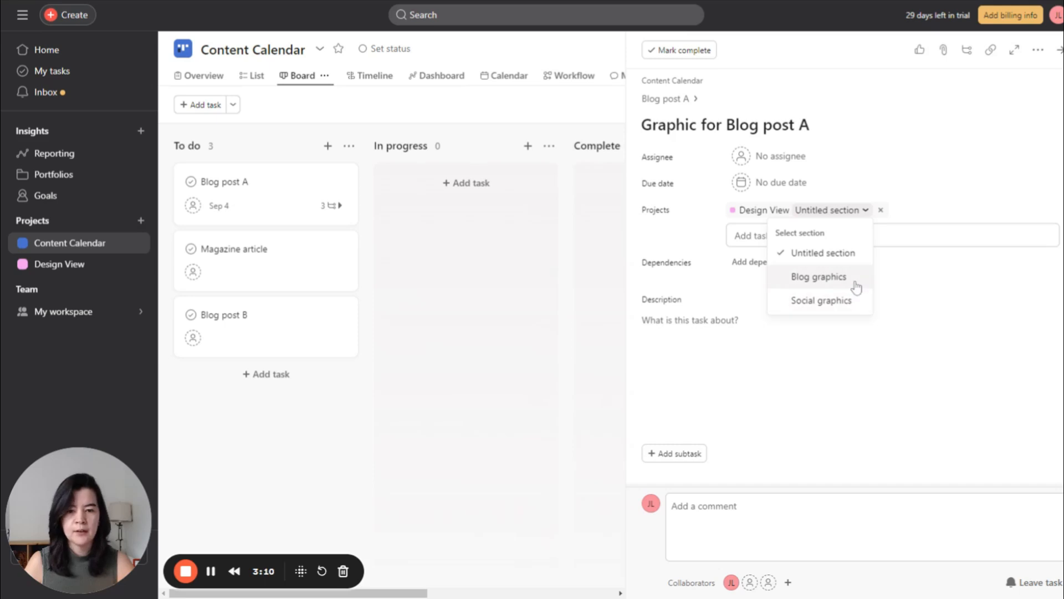
pyautogui.click(828, 284)
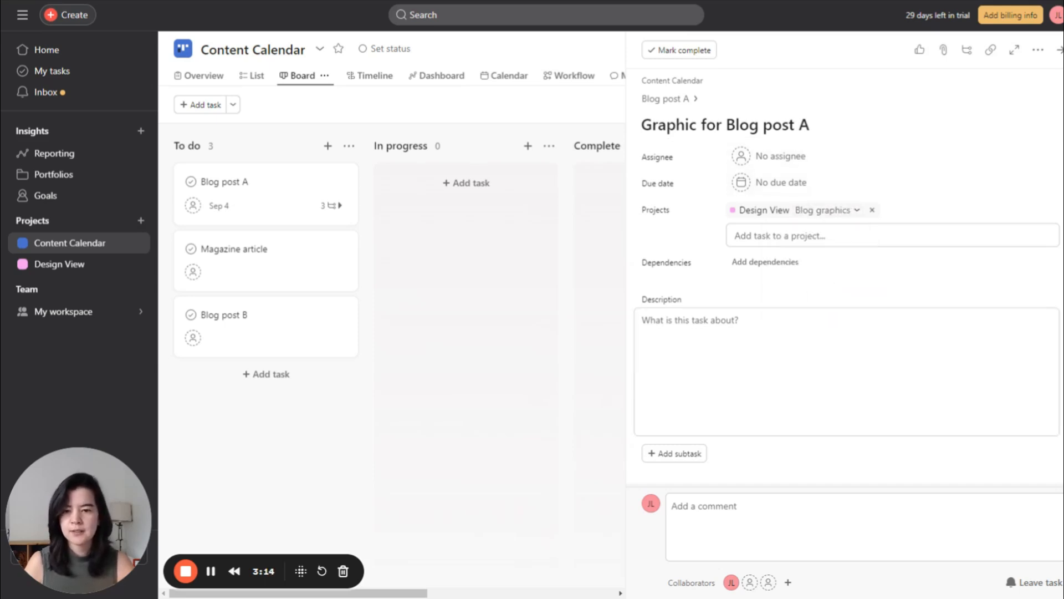
# Examine the Graphic for Blog post A task in the Design View project and its parent task's details, closing them when finished.
pyautogui.click(83, 272)
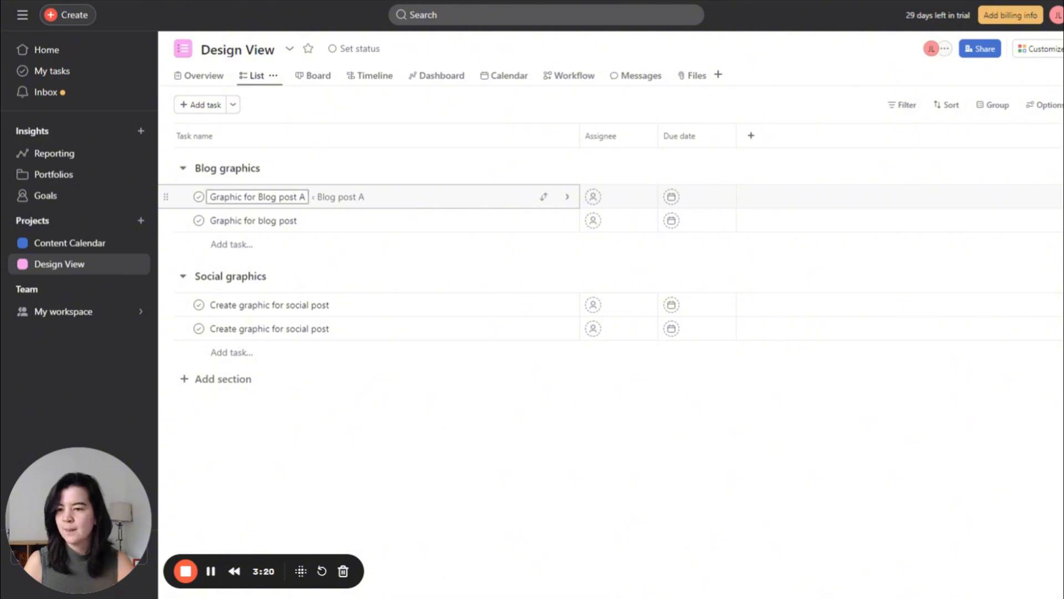
pyautogui.click(425, 201)
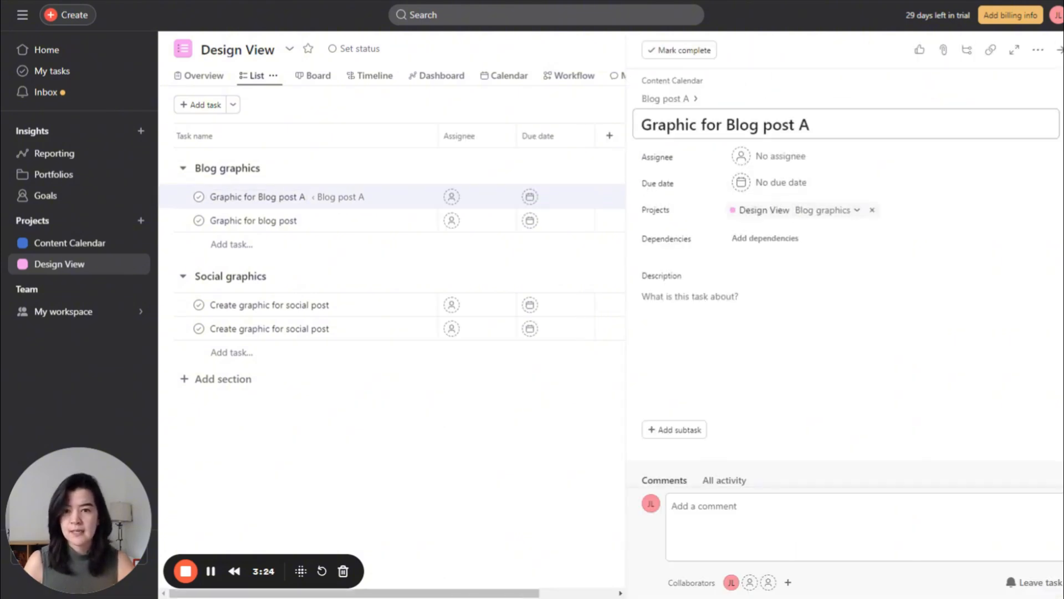
pyautogui.click(672, 105)
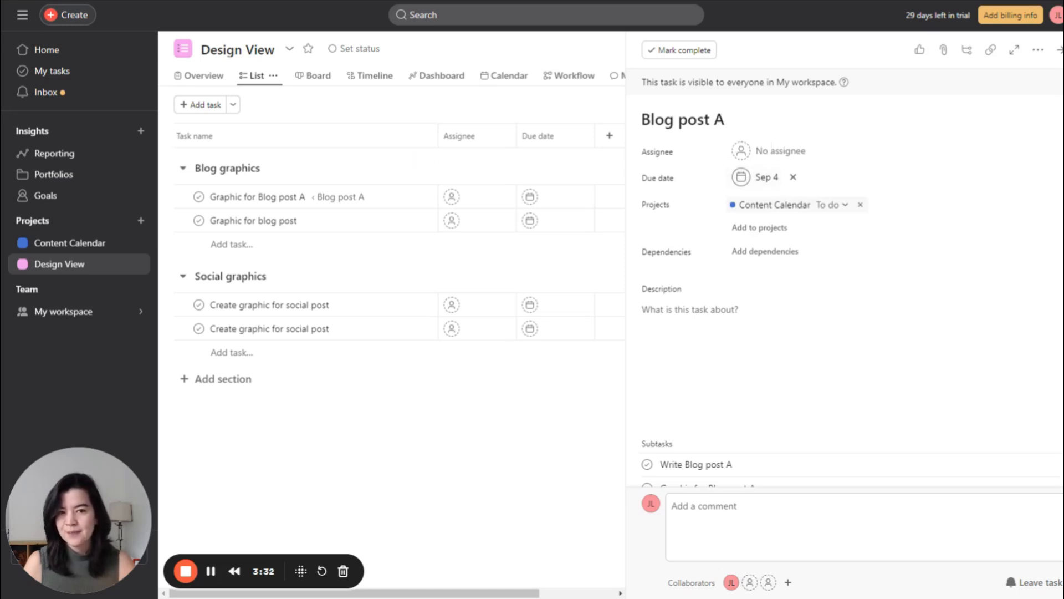
pyautogui.click(1059, 52)
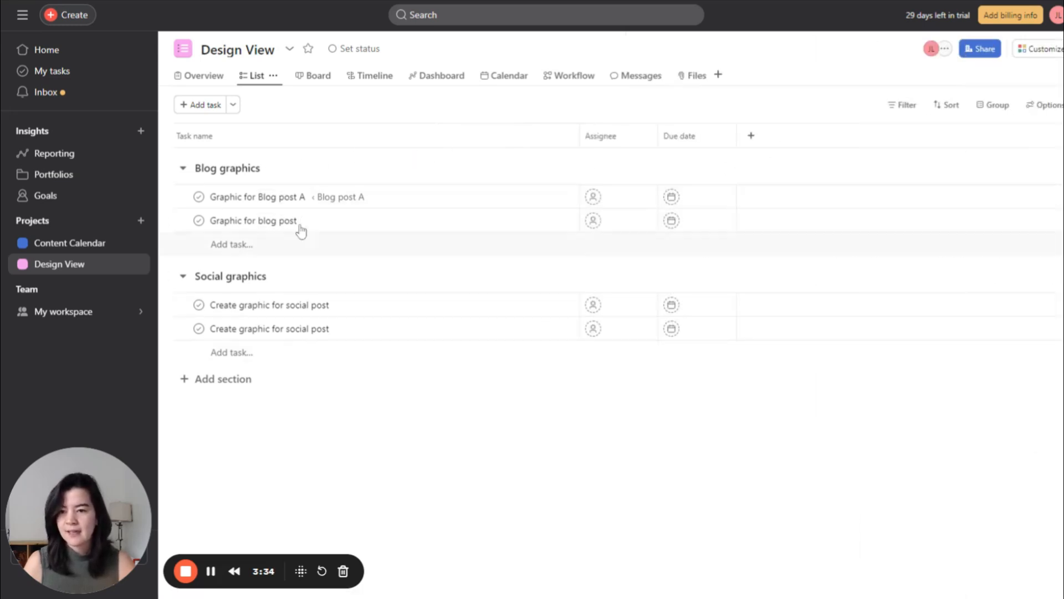
# Make Blog post A's Schedule Blog post A subtask in Content Calendar blocked by Graphic for Blog post A.
pyautogui.click(98, 248)
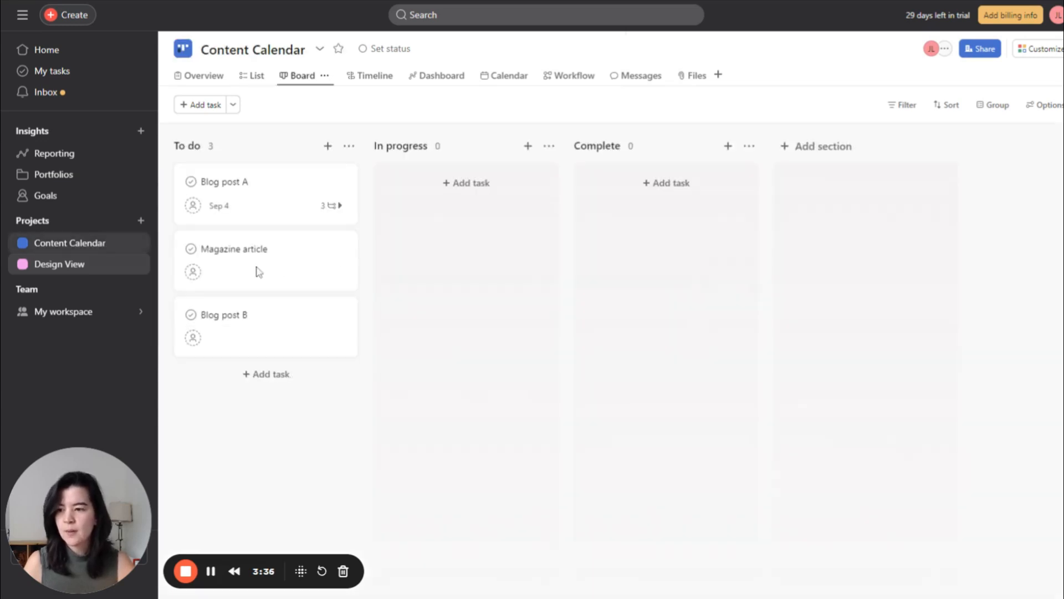
pyautogui.click(282, 189)
pyautogui.scroll(-3, 892, 329)
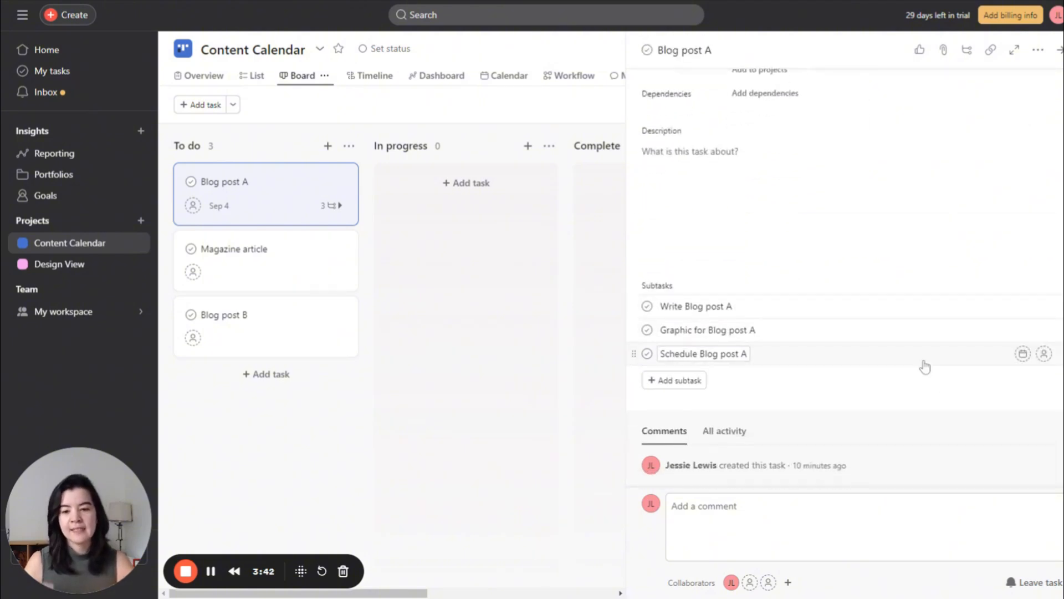
pyautogui.click(952, 357)
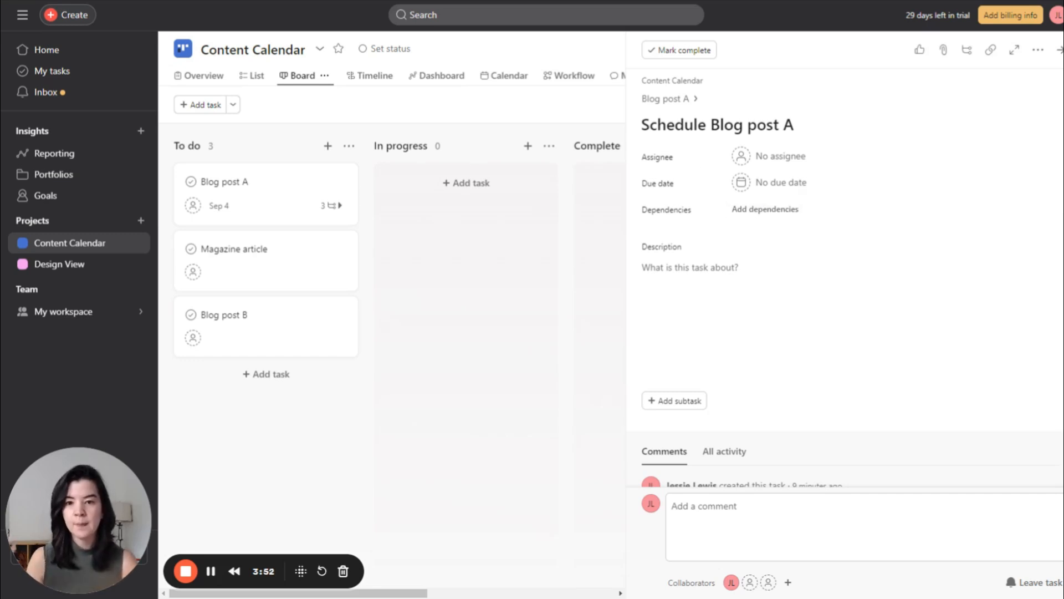
pyautogui.click(783, 209)
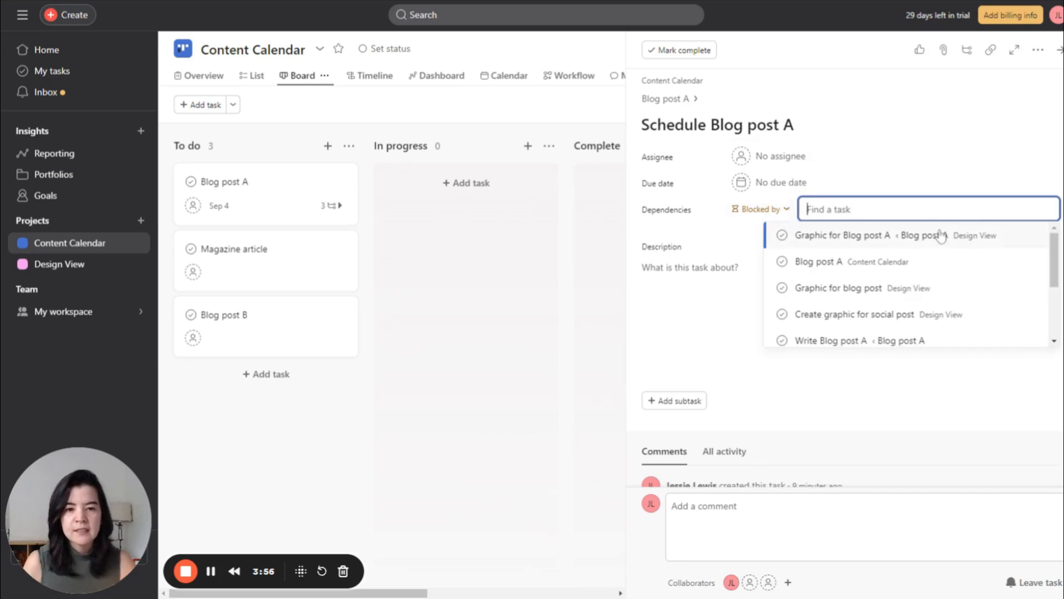
pyautogui.click(872, 244)
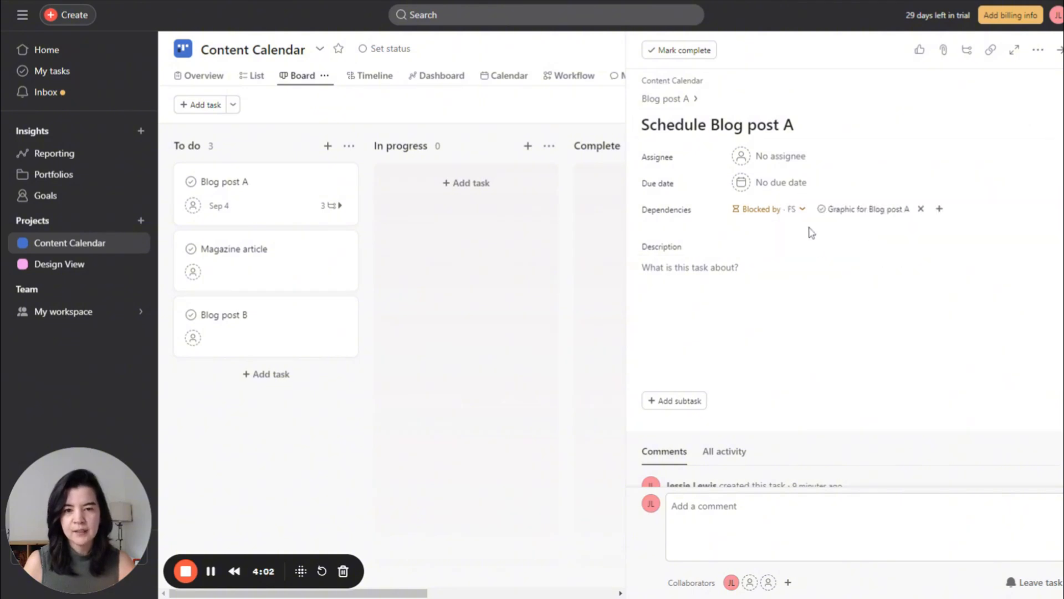
# Add a Blocked by dependency on Write Blog post A to the Graphic for Blog post A subtask.
pyautogui.click(681, 105)
pyautogui.scroll(-3, 803, 290)
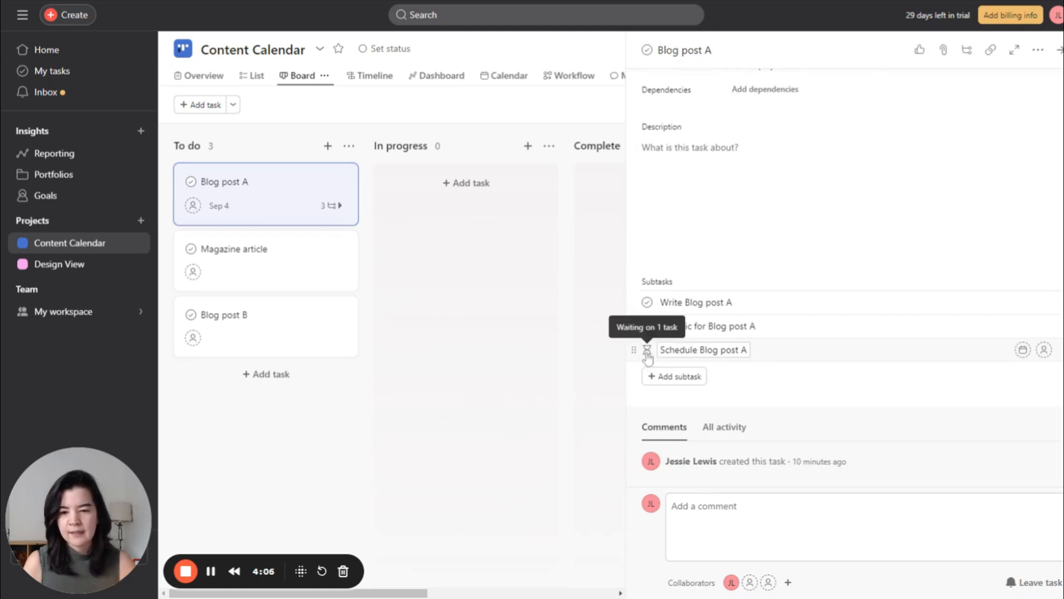
pyautogui.click(791, 326)
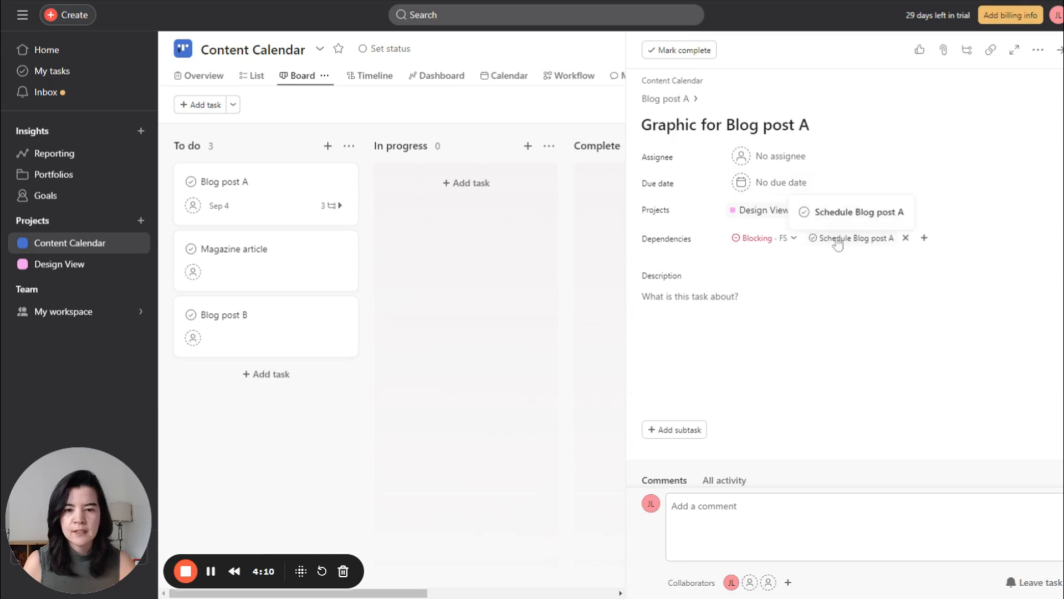
pyautogui.click(925, 239)
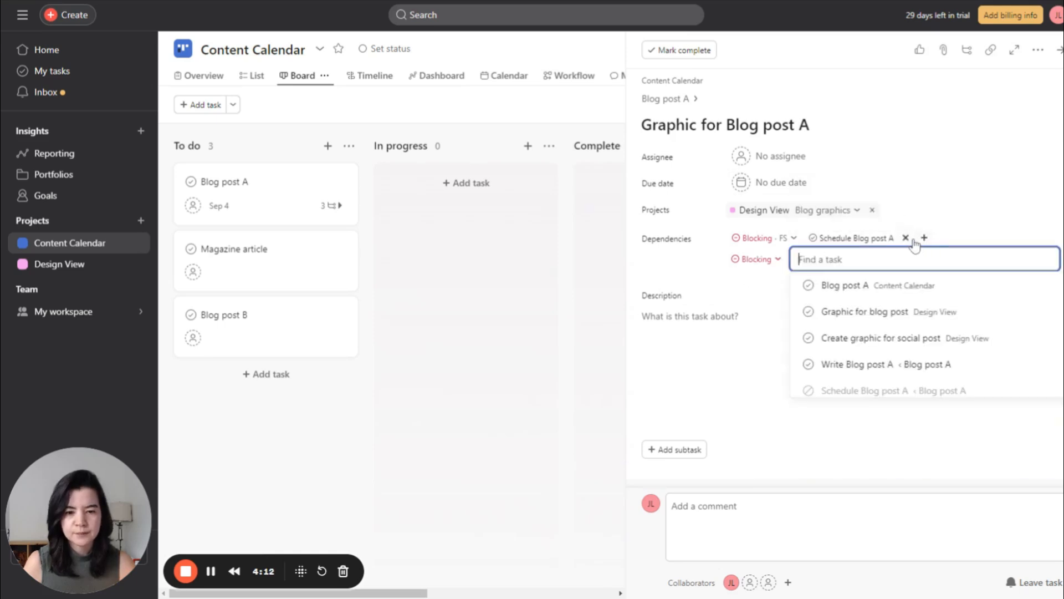
pyautogui.click(770, 268)
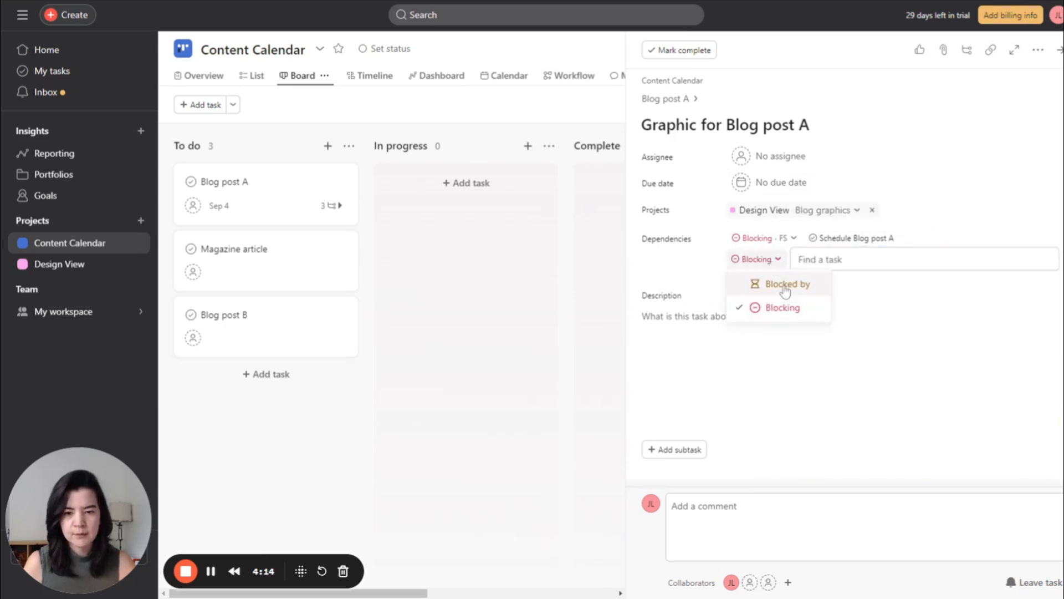
pyautogui.click(765, 281)
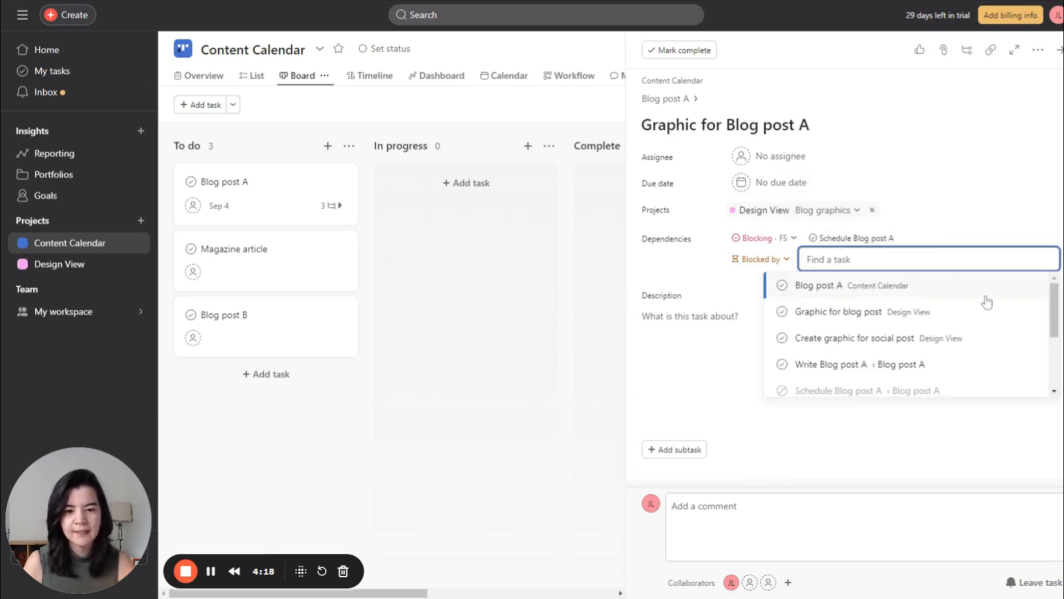
pyautogui.scroll(-2, 964, 354)
pyautogui.click(926, 309)
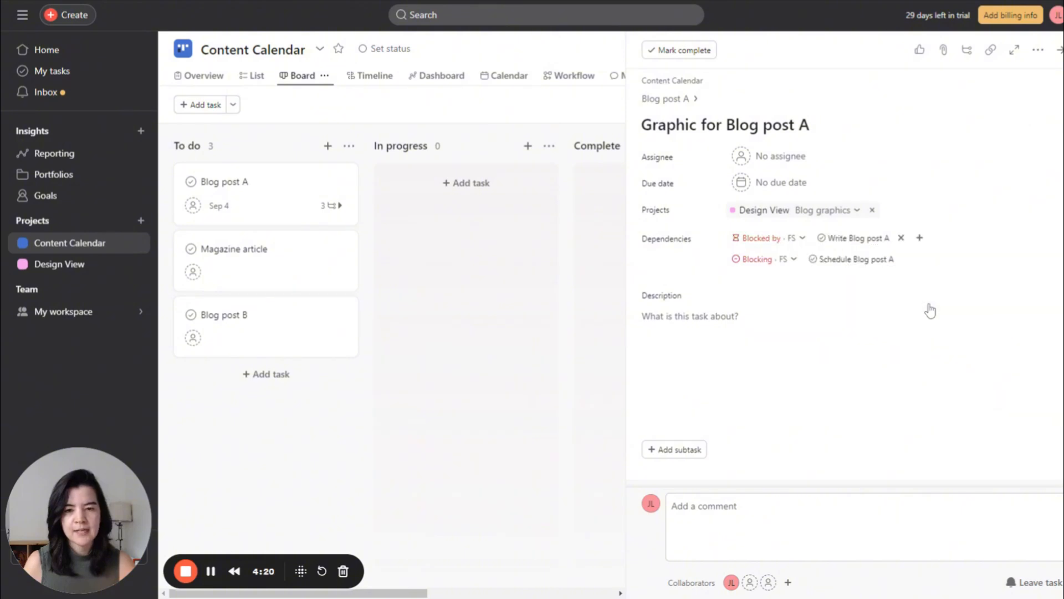
# Try marking the Write Blog post A subtask under Blog post A as complete, and revert it to incomplete.
pyautogui.click(668, 98)
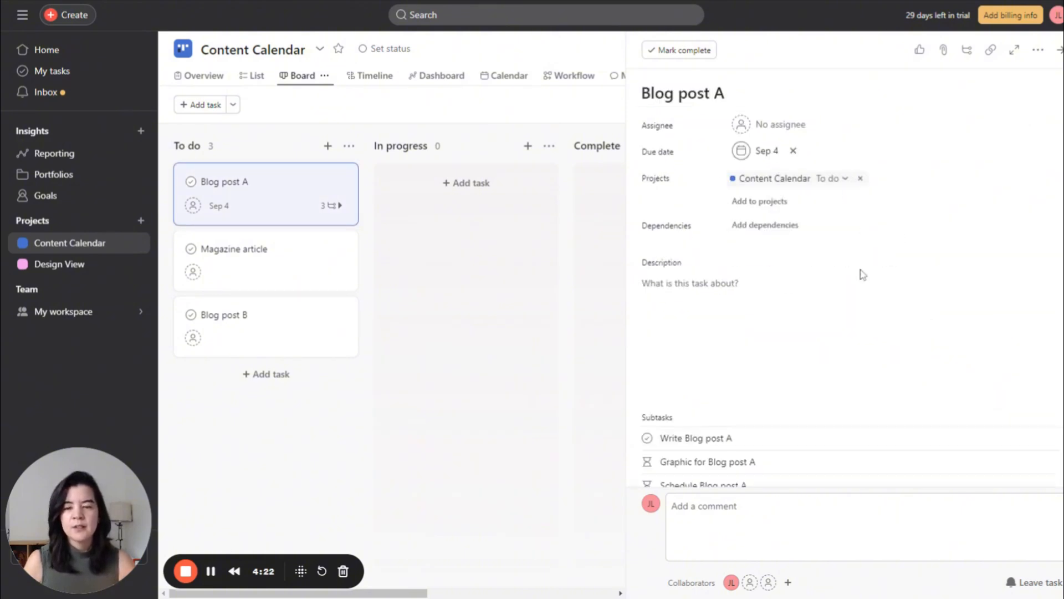
pyautogui.scroll(-2, 742, 299)
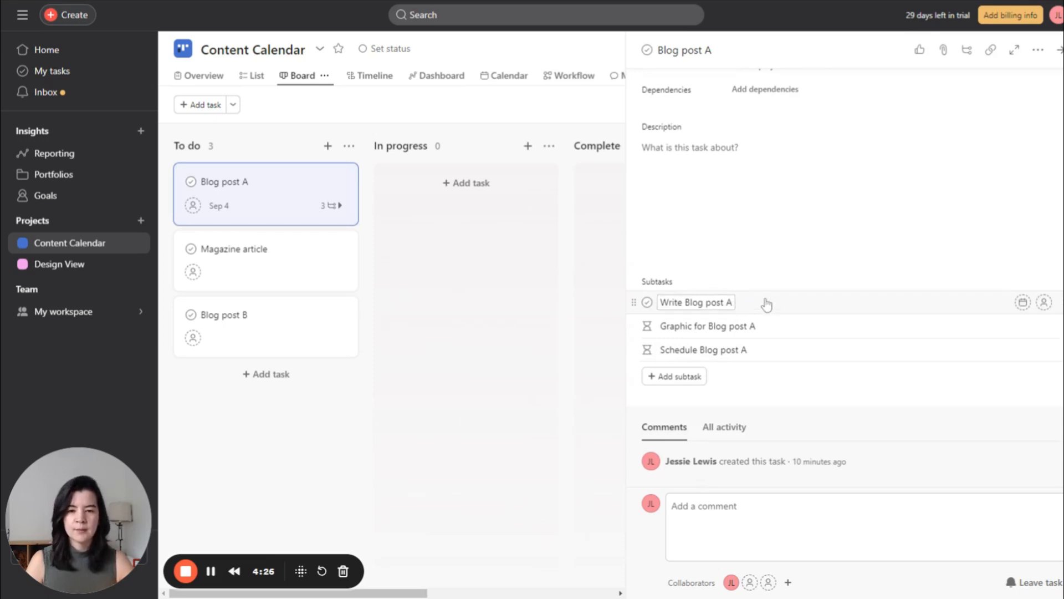
pyautogui.click(647, 302)
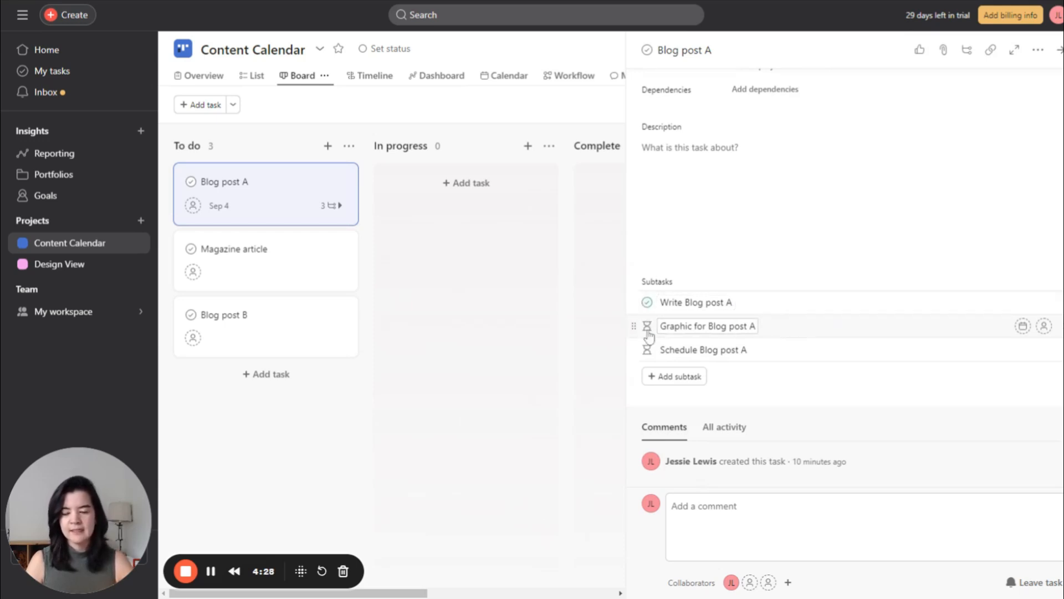
pyautogui.moveTo(650, 335)
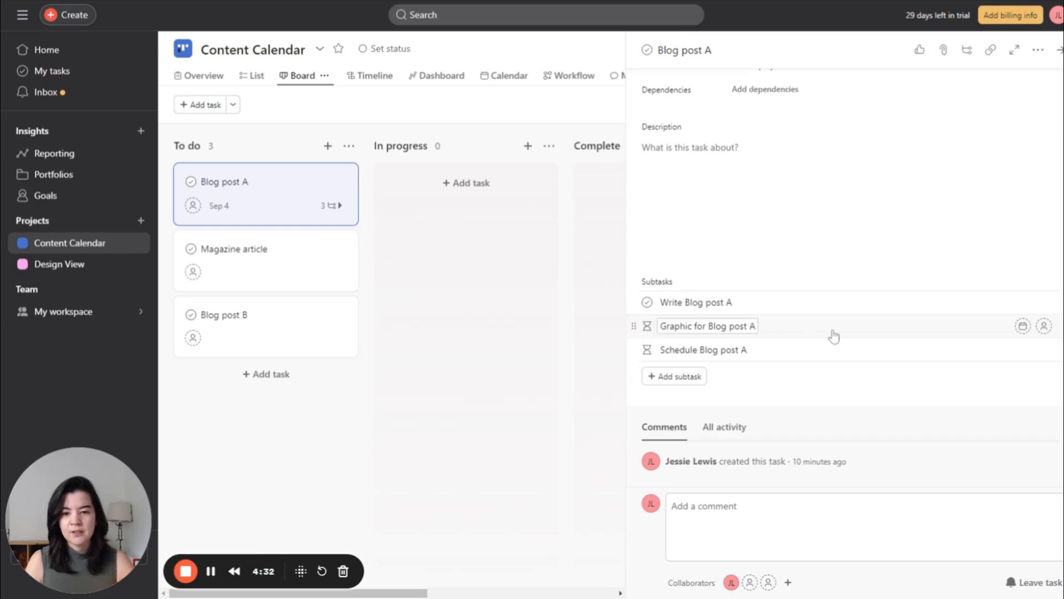
# Check Graphic for Blog post A in the Design View project and review the subtasks of Blog post A in Content Calendar.
pyautogui.click(70, 266)
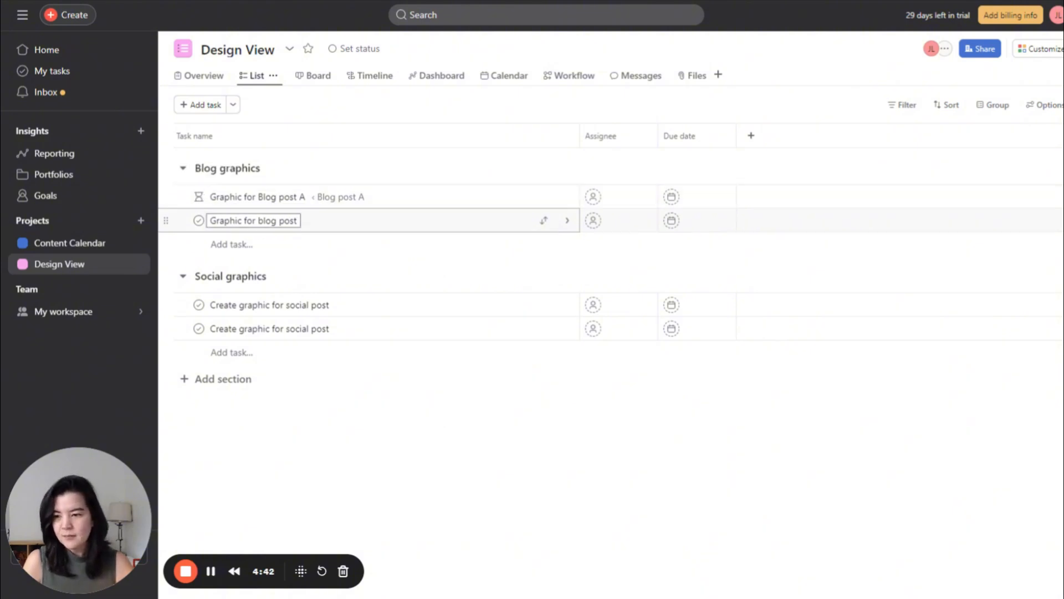
pyautogui.click(106, 244)
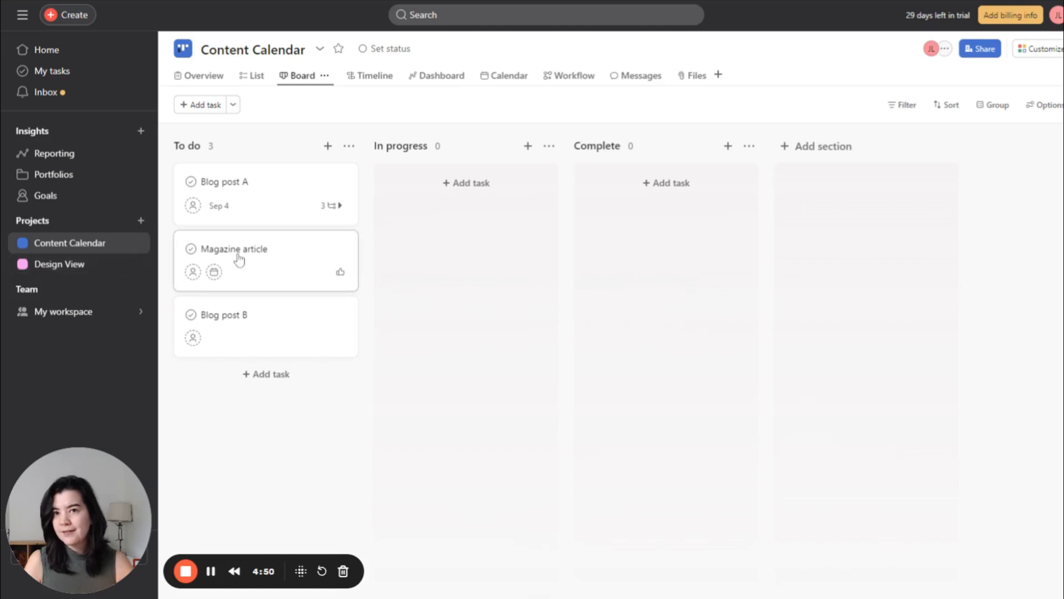
pyautogui.click(281, 208)
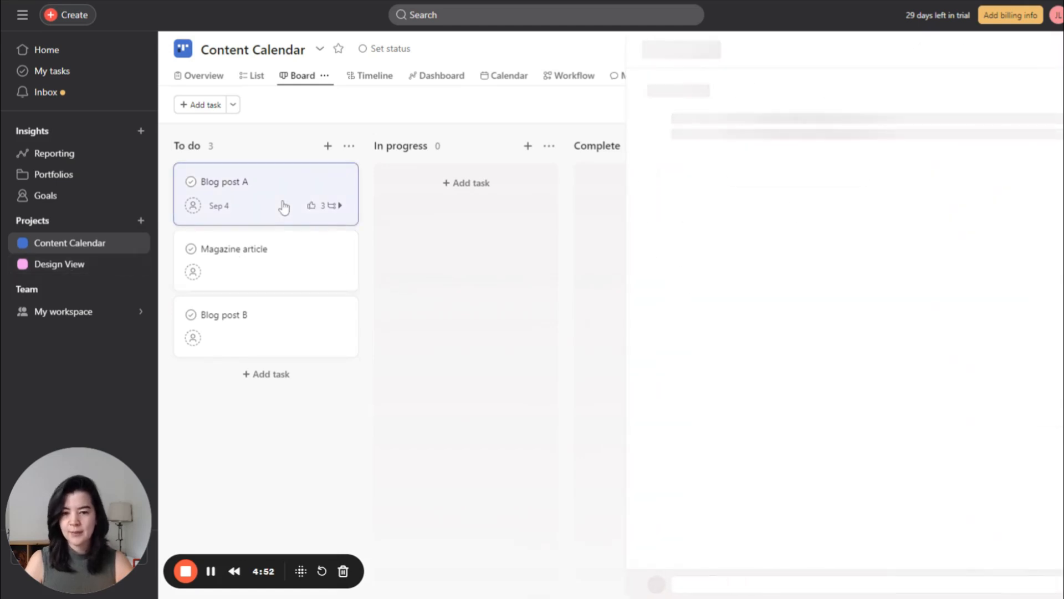
pyautogui.scroll(-2, 820, 388)
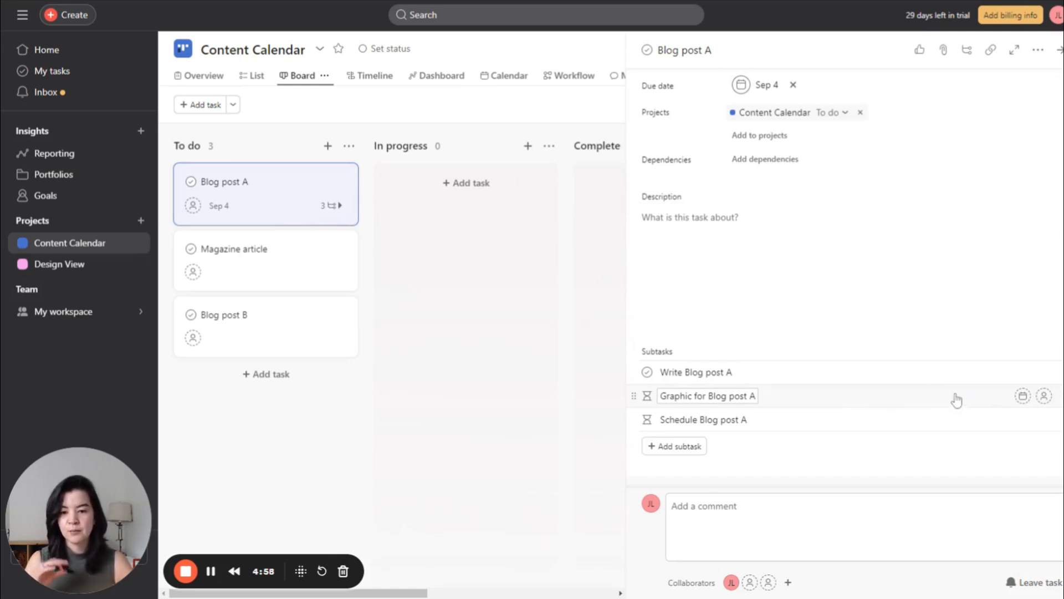
# Inspect the Graphic for Blog post A subtask's project and dependencies, and the separate Graphic for blog post task in Design View.
pyautogui.click(829, 410)
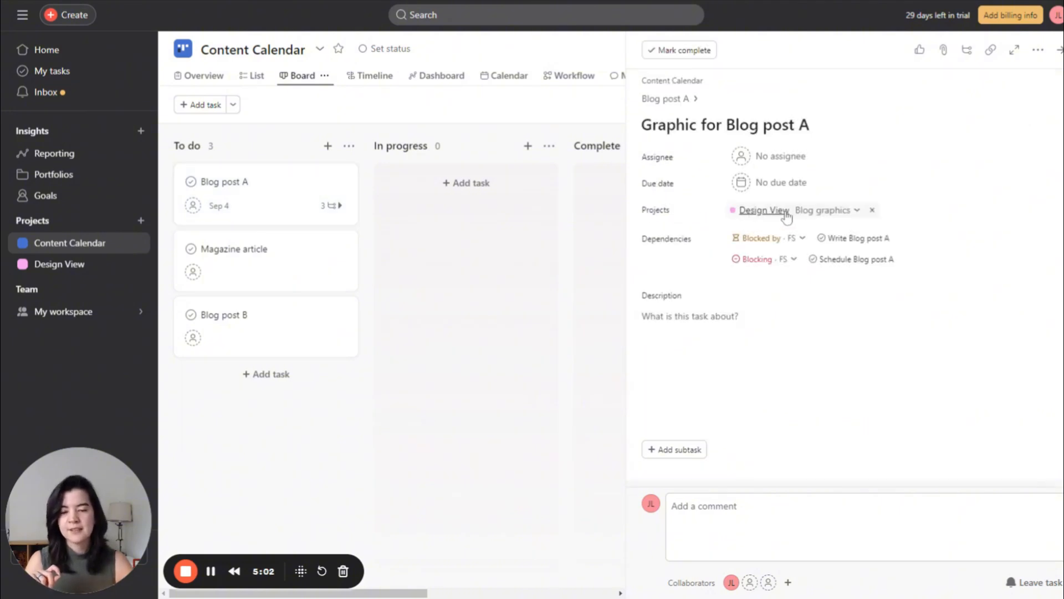
pyautogui.click(680, 100)
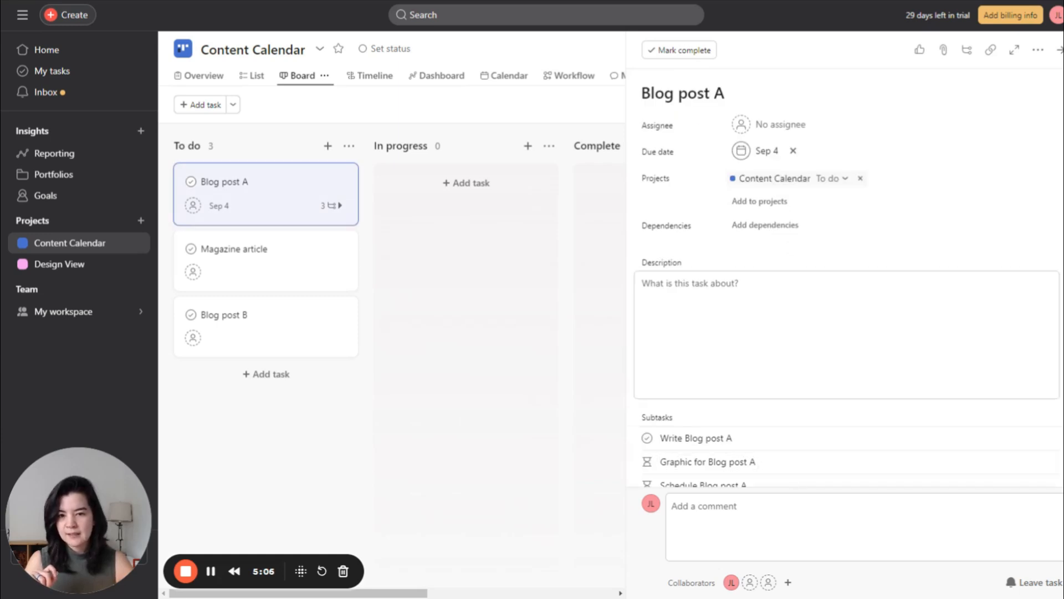
pyautogui.scroll(-3, 801, 332)
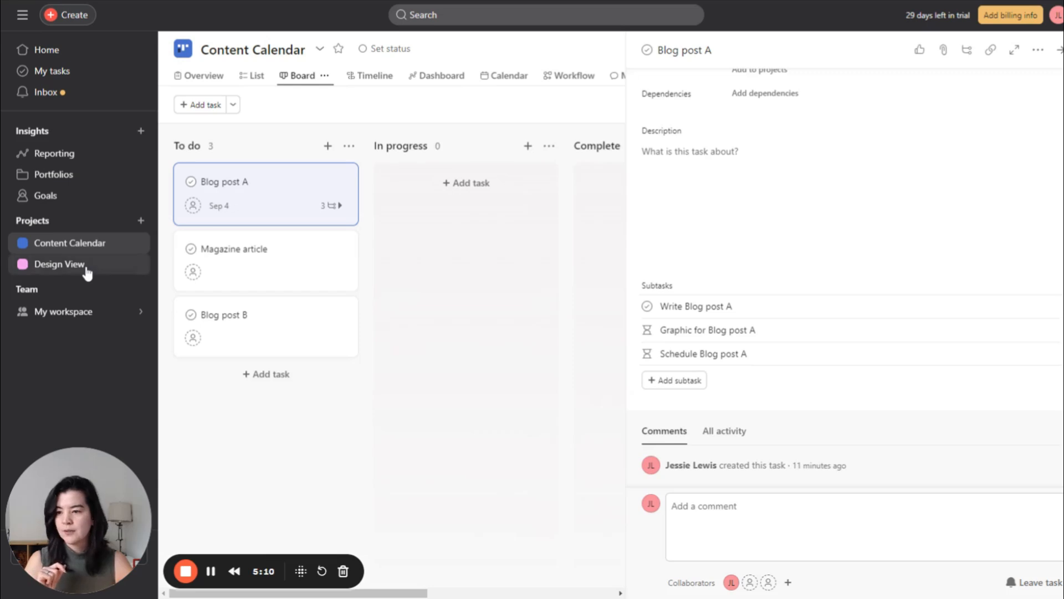
pyautogui.click(59, 264)
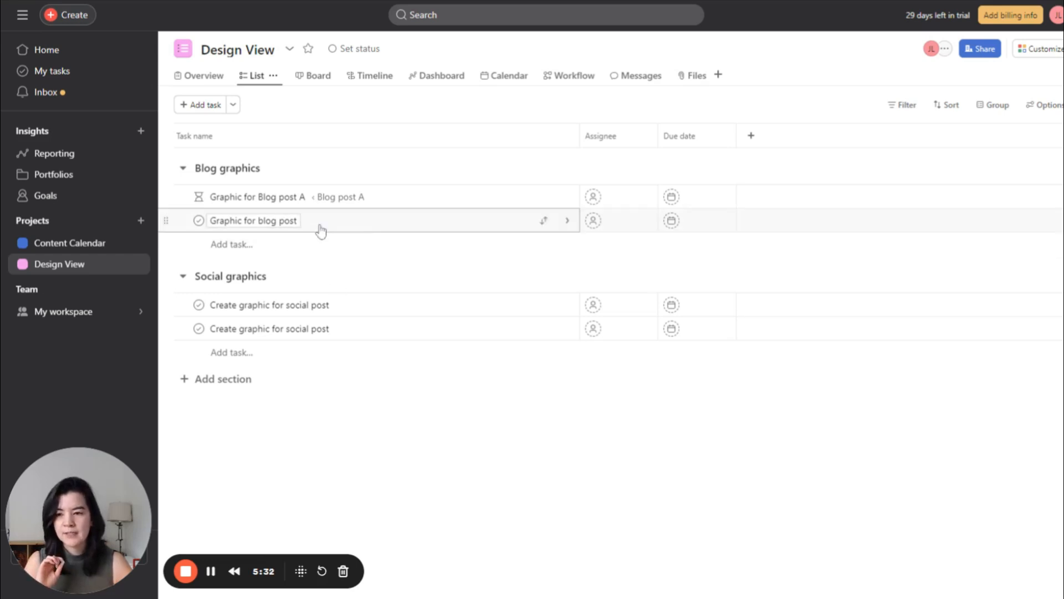
pyautogui.click(396, 225)
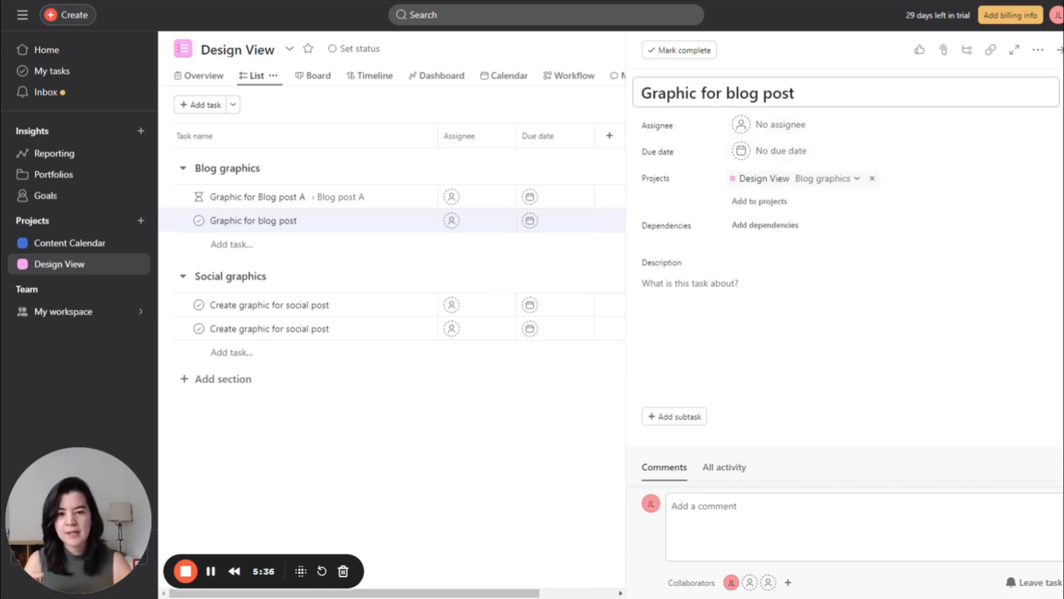
pyautogui.click(1059, 49)
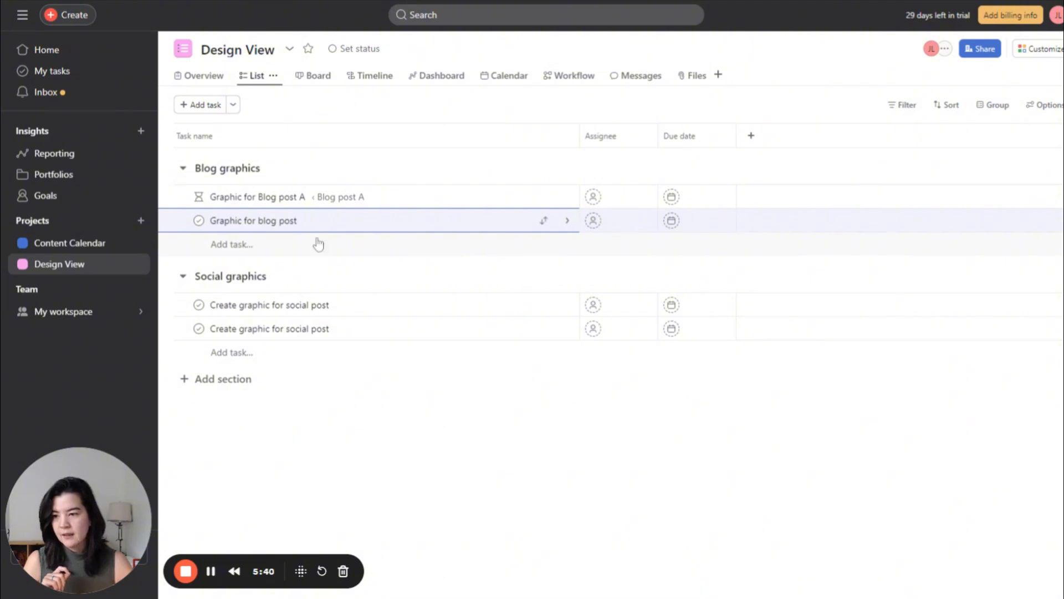
# Return to the Content Calendar project and review Blog post A's details and subtasks.
pyautogui.click(86, 243)
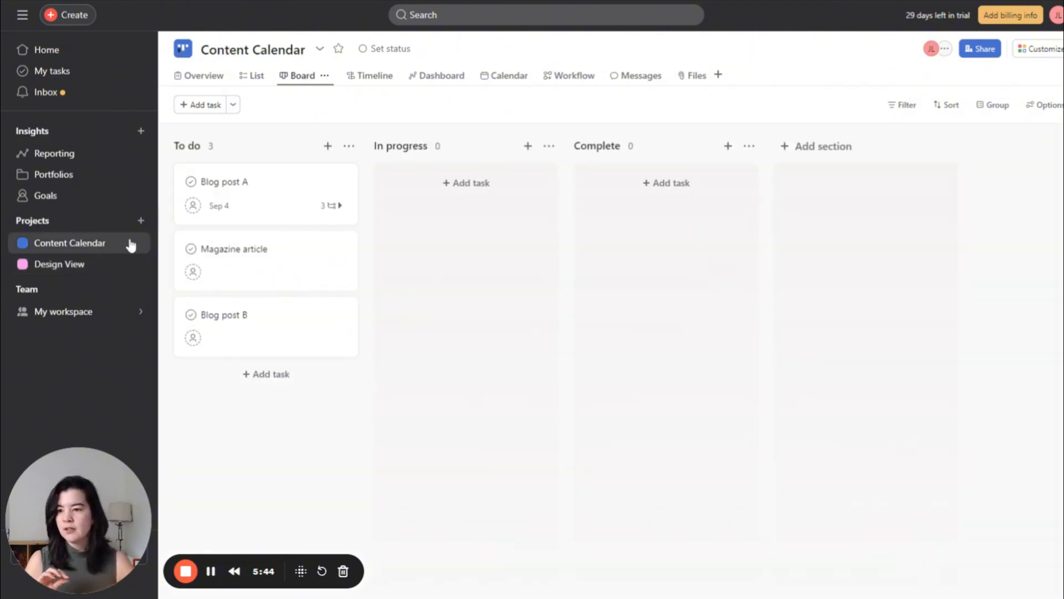
pyautogui.click(292, 185)
pyautogui.scroll(-1, 926, 411)
pyautogui.scroll(-1, 926, 410)
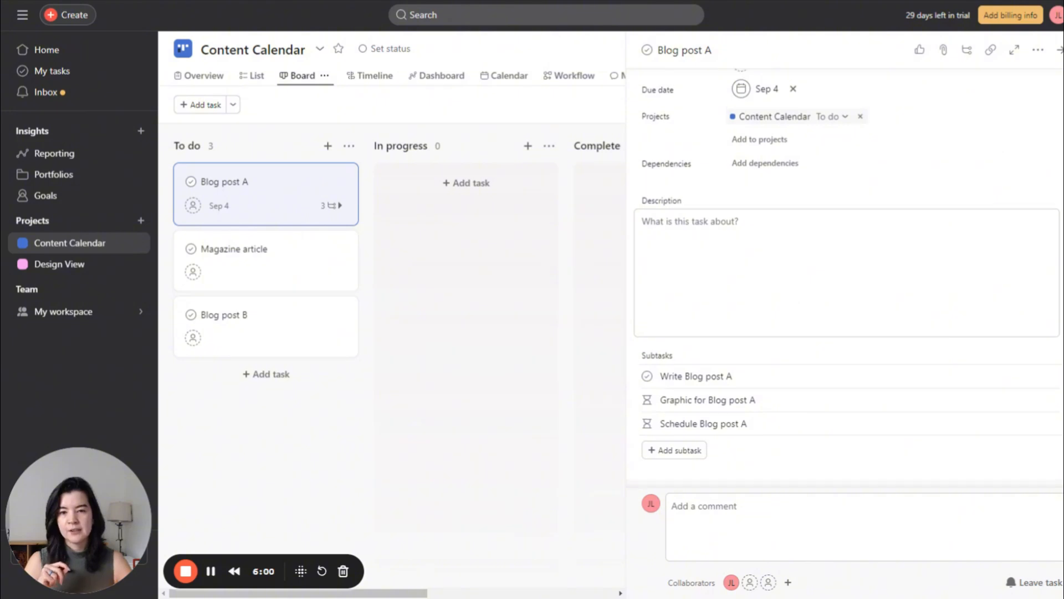
pyautogui.scroll(2, 847, 206)
# Show the Content Calendar project as a calendar by months, covering early September.
pyautogui.click(506, 76)
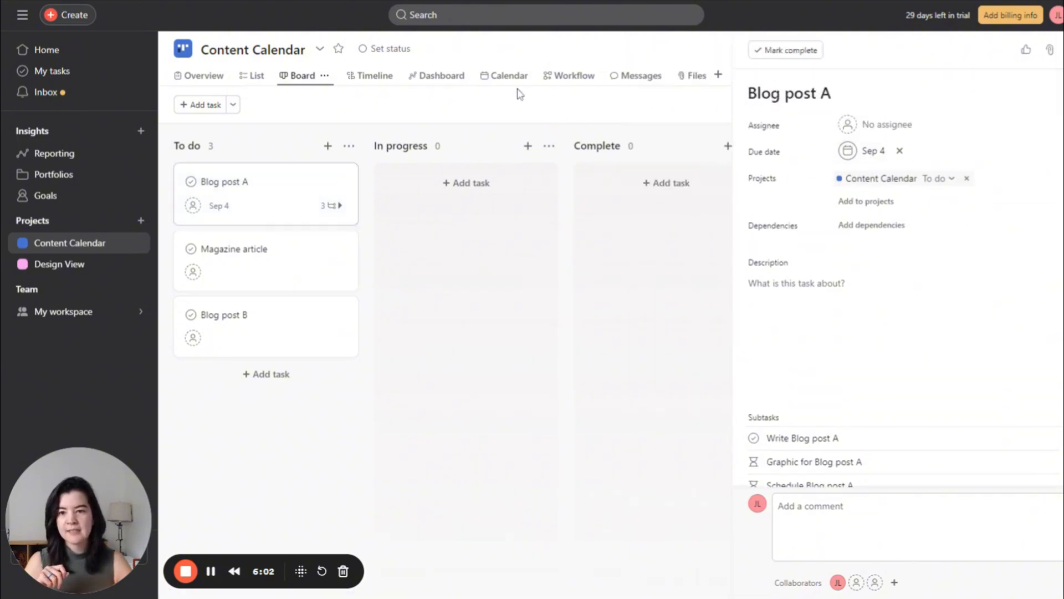
pyautogui.click(877, 105)
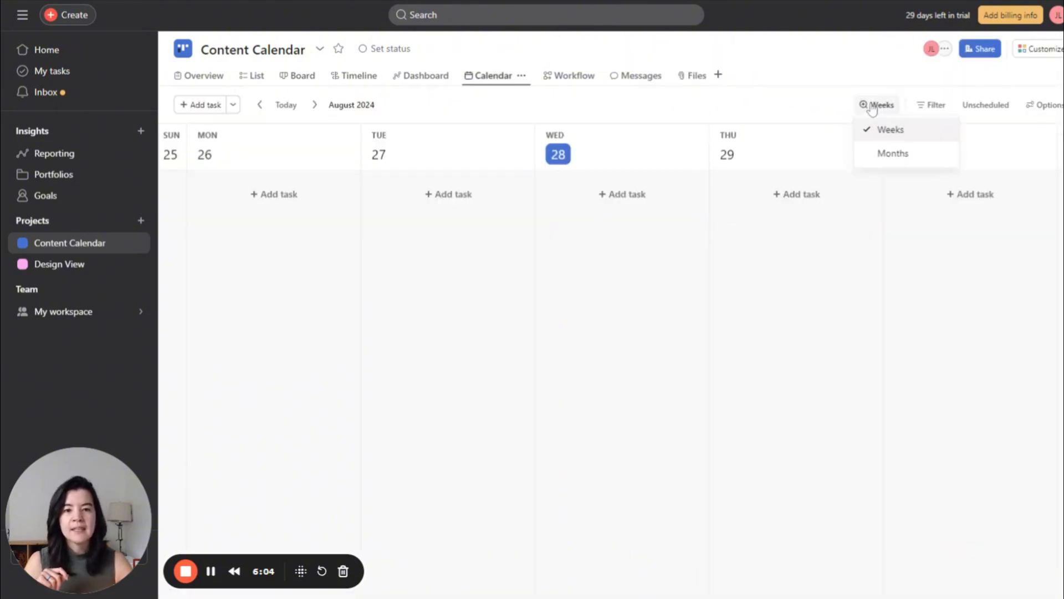
pyautogui.click(886, 155)
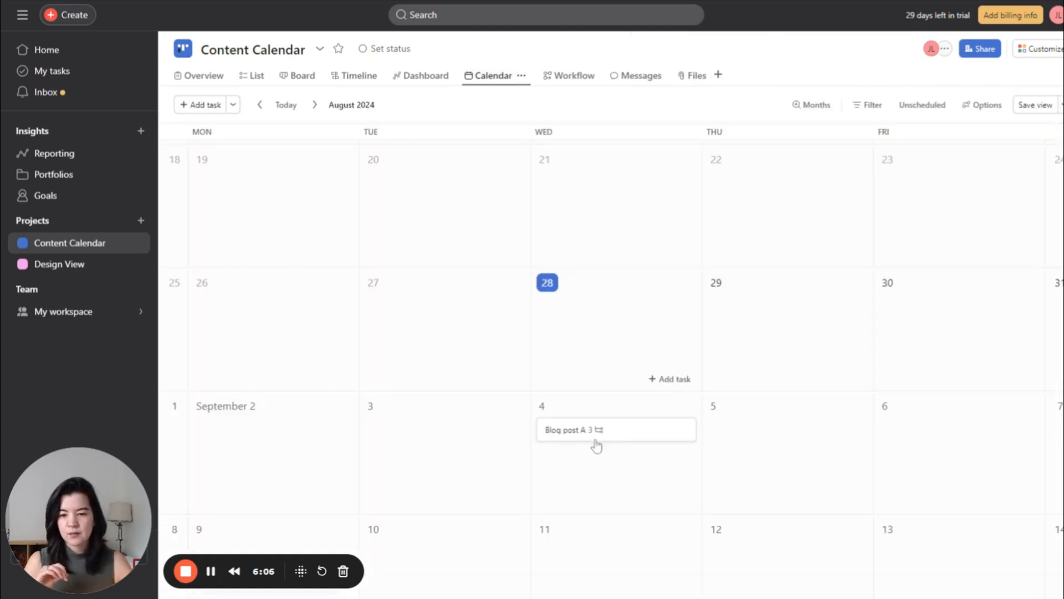
pyautogui.scroll(-2, 679, 348)
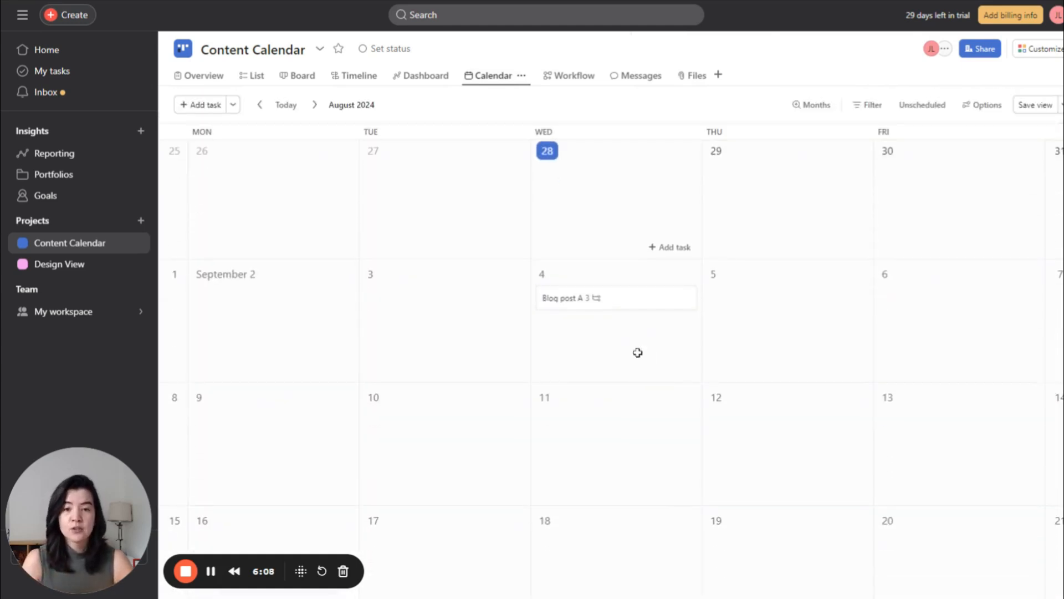
# Set the due date of Blog post A's Schedule Blog post A subtask to September 3, 2024.
pyautogui.click(615, 298)
pyautogui.scroll(-2, 977, 332)
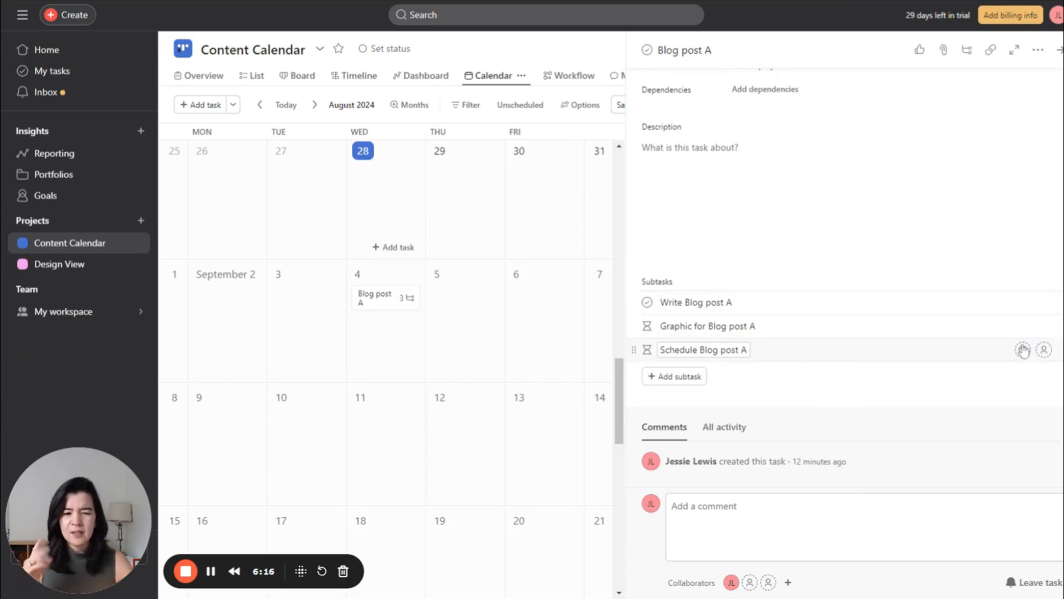
pyautogui.click(1022, 350)
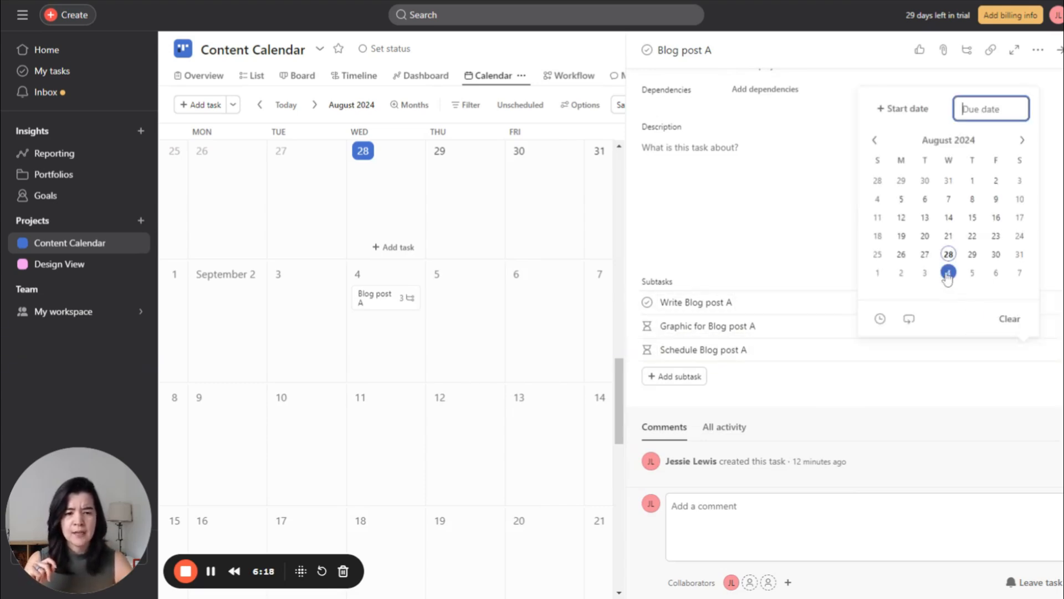
pyautogui.click(924, 272)
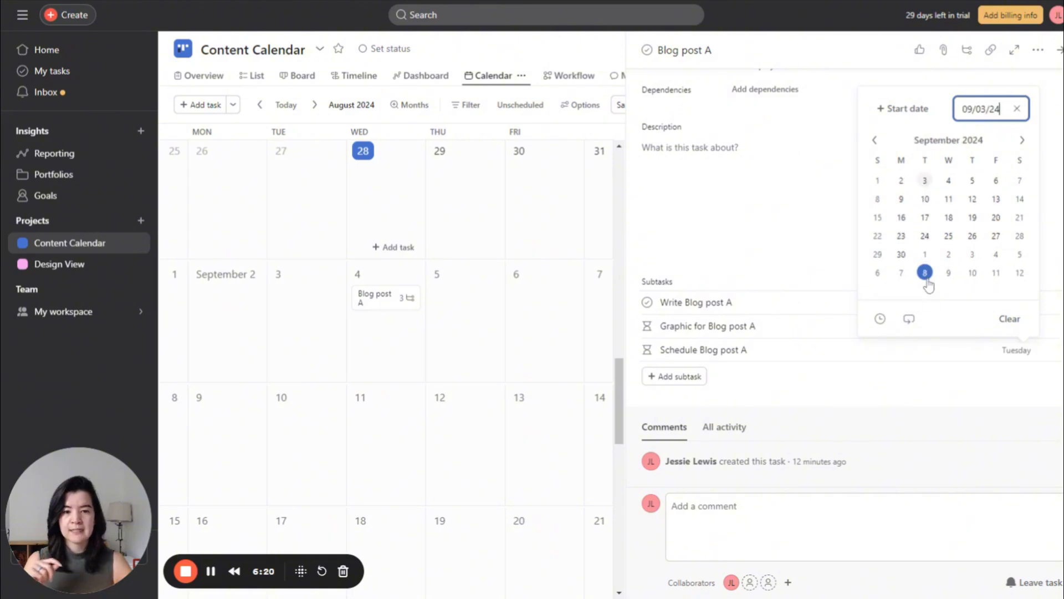
# Set the due dates of Graphic for Blog post A to September 2 and Write Blog post A to August 30, 2024.
pyautogui.click(1021, 326)
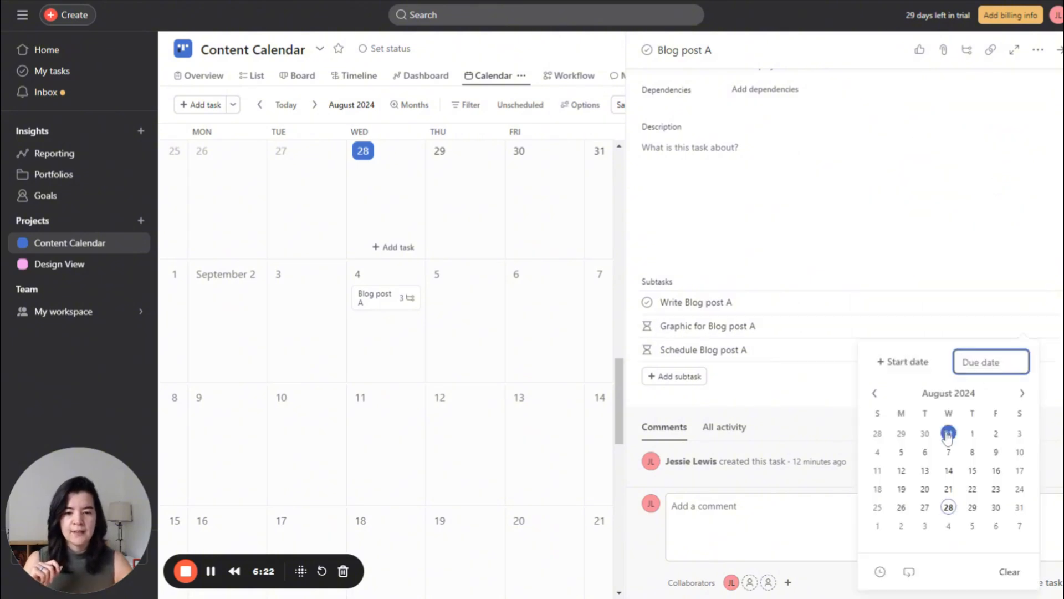
pyautogui.click(902, 526)
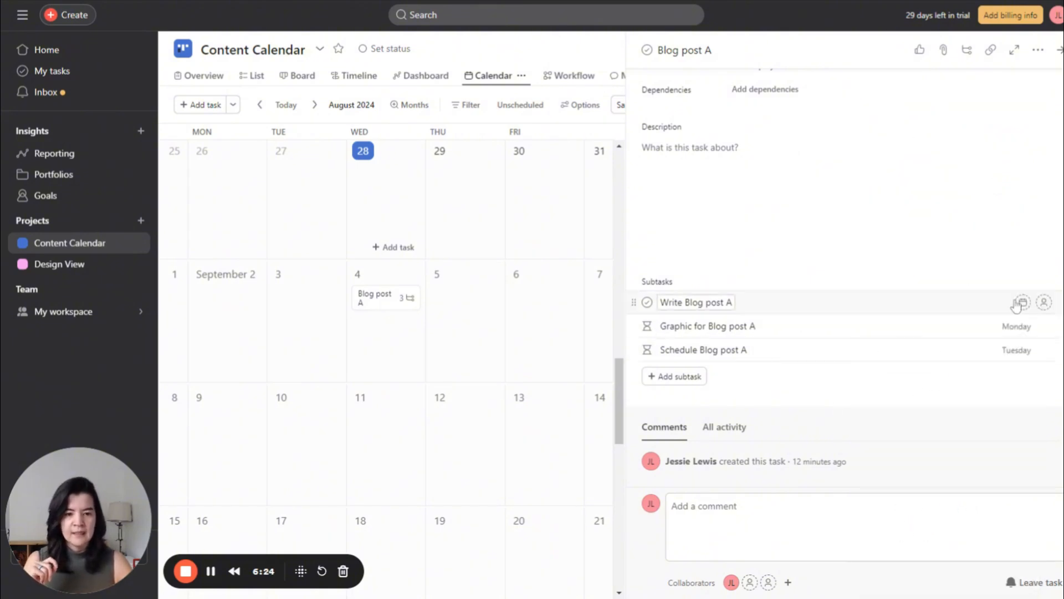
pyautogui.click(1023, 302)
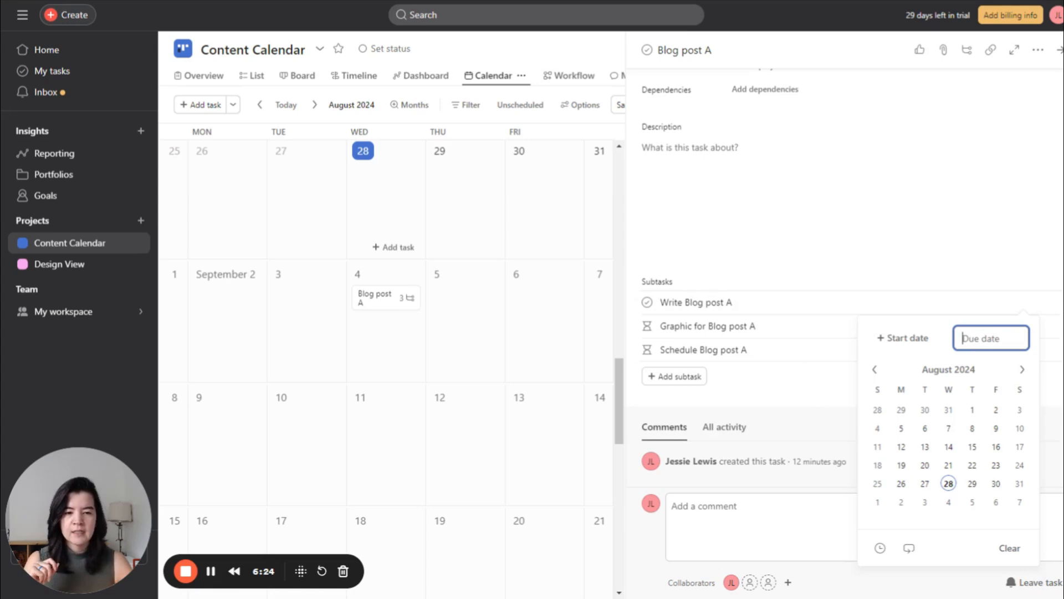
pyautogui.click(996, 483)
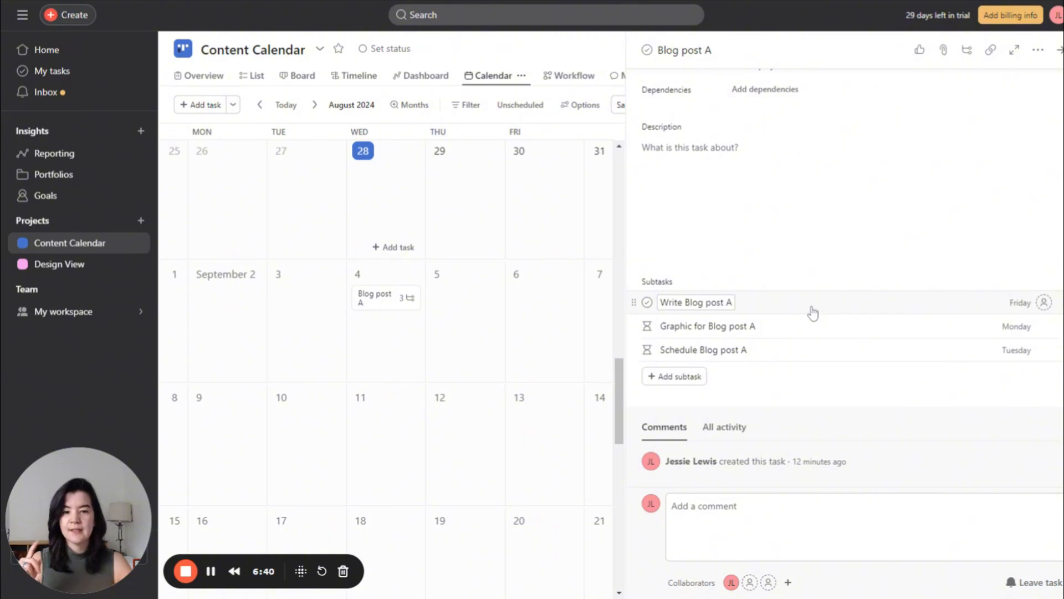
# Check the due date, project and dependencies of the Graphic for Blog post A subtask, and go back to Blog post A.
pyautogui.scroll(3, 794, 312)
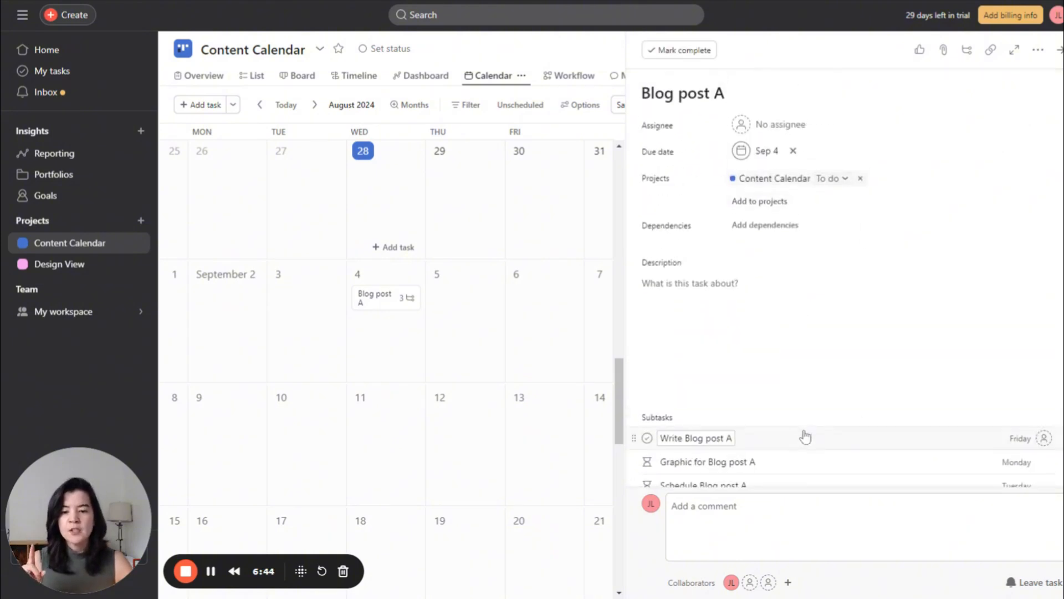
pyautogui.click(793, 469)
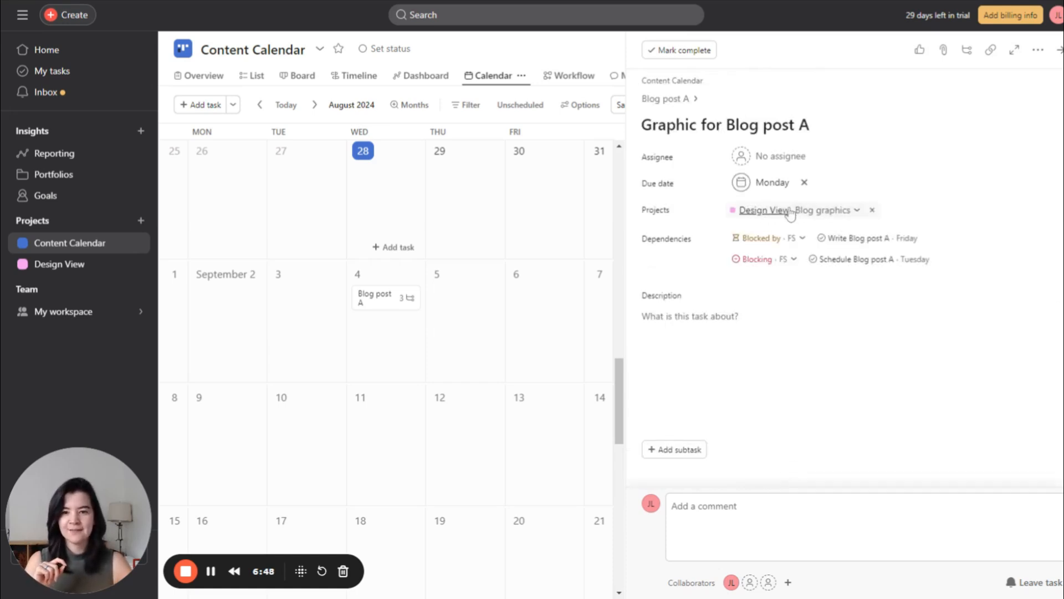
pyautogui.click(671, 100)
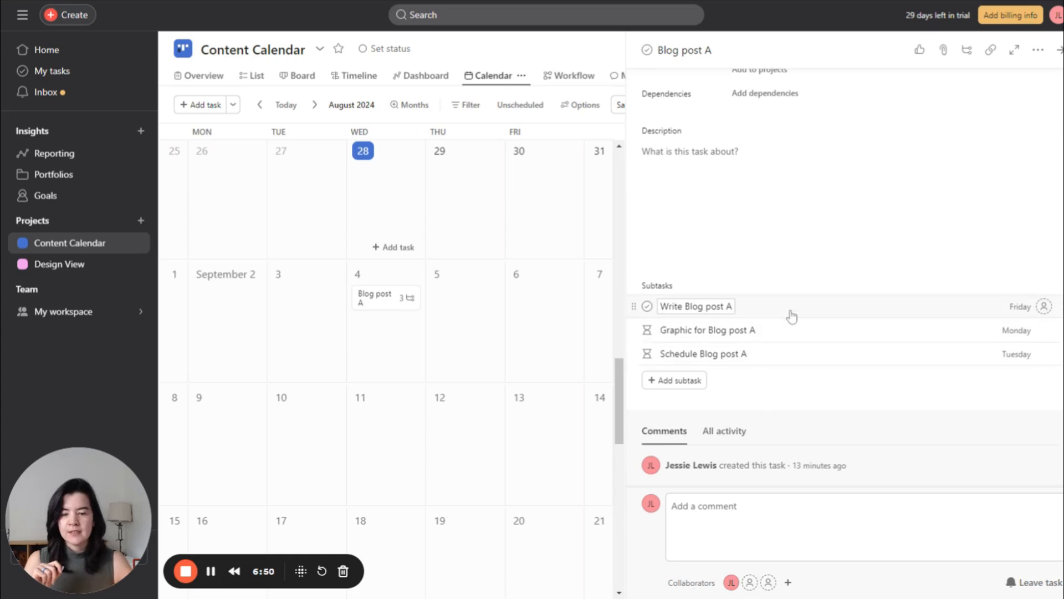
# Add the Write Blog post A subtask to the Content Calendar project and close its details.
pyautogui.click(791, 316)
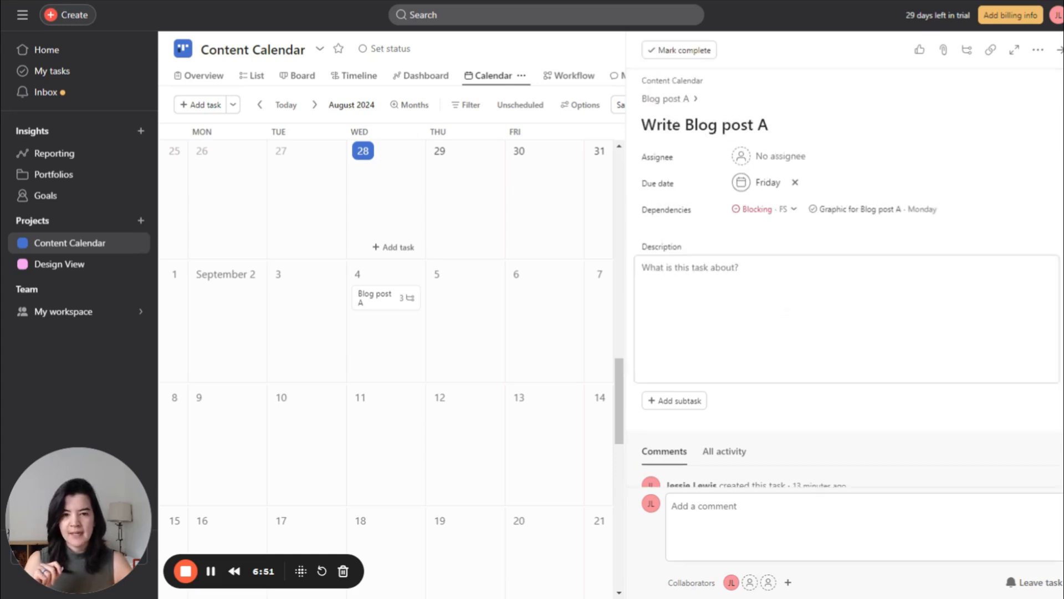
pyautogui.click(1037, 51)
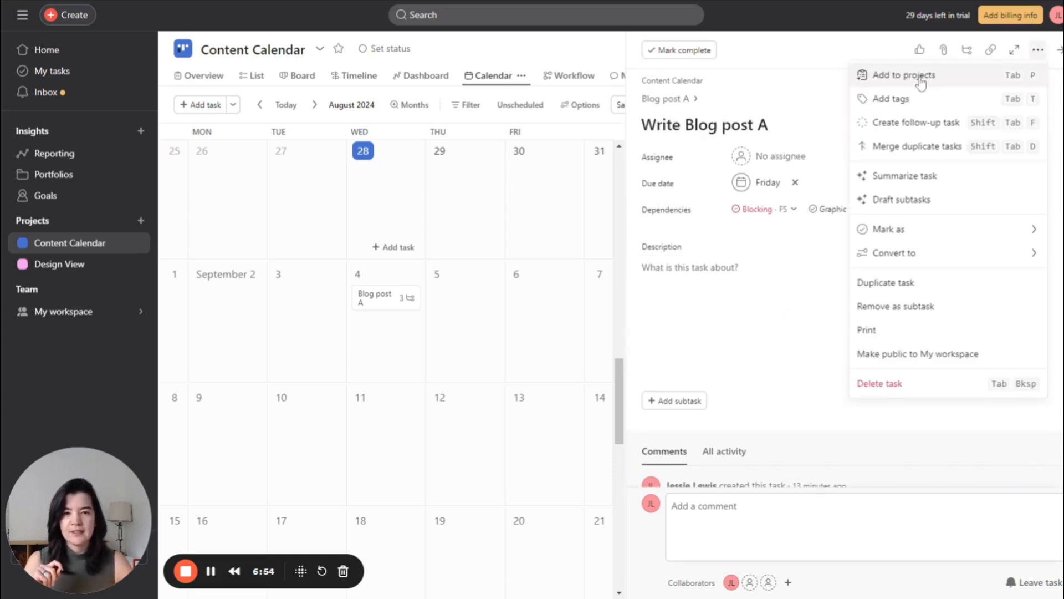
pyautogui.click(920, 78)
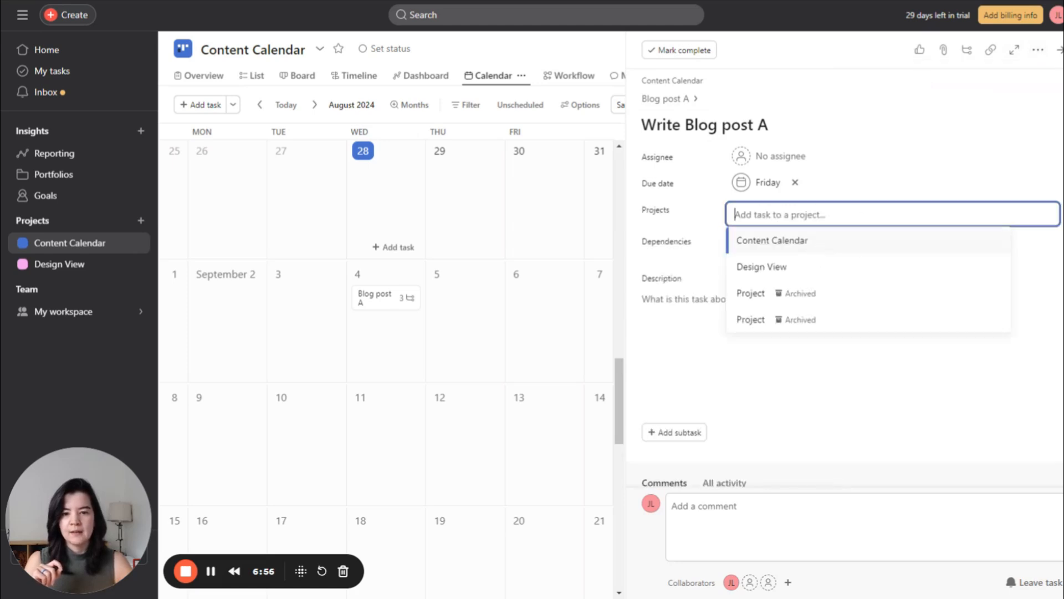
pyautogui.click(815, 248)
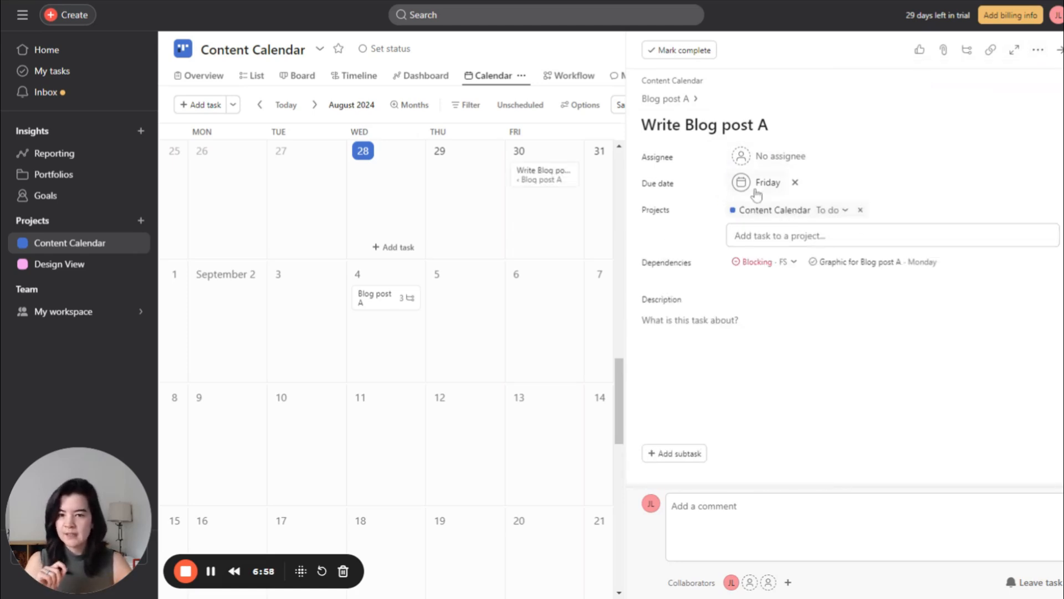
pyautogui.press('Escape')
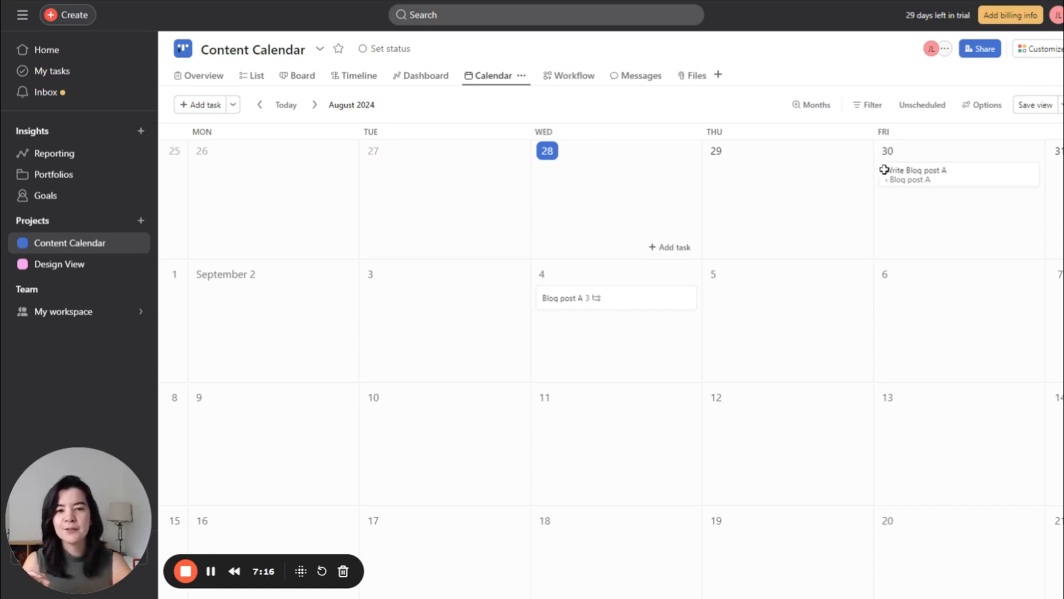
# Remove the Write Blog post A subtask from the Content Calendar project and return to Blog post A's subtasks.
pyautogui.click(972, 185)
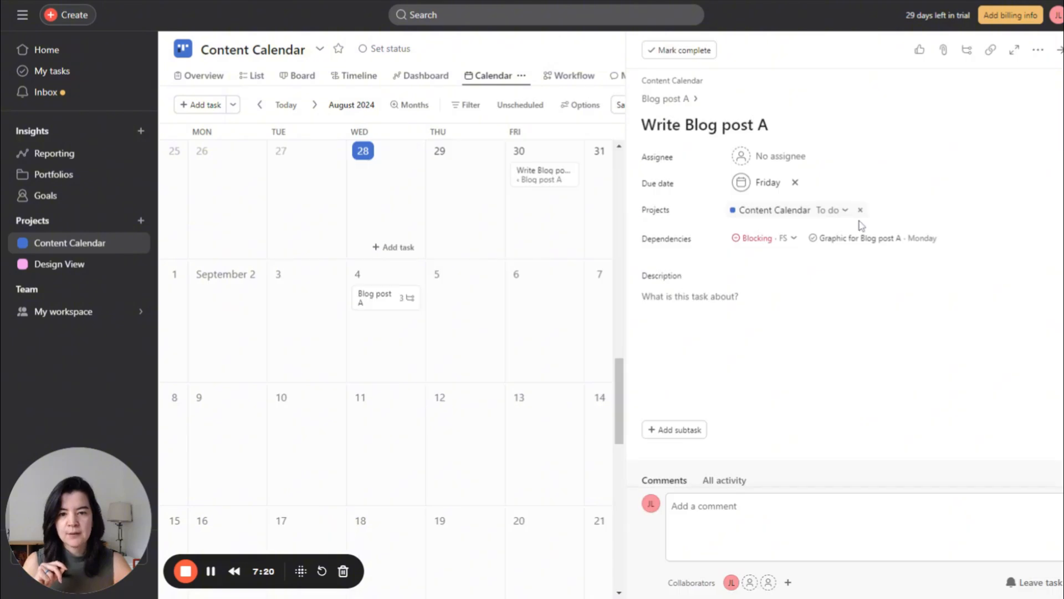
pyautogui.click(860, 209)
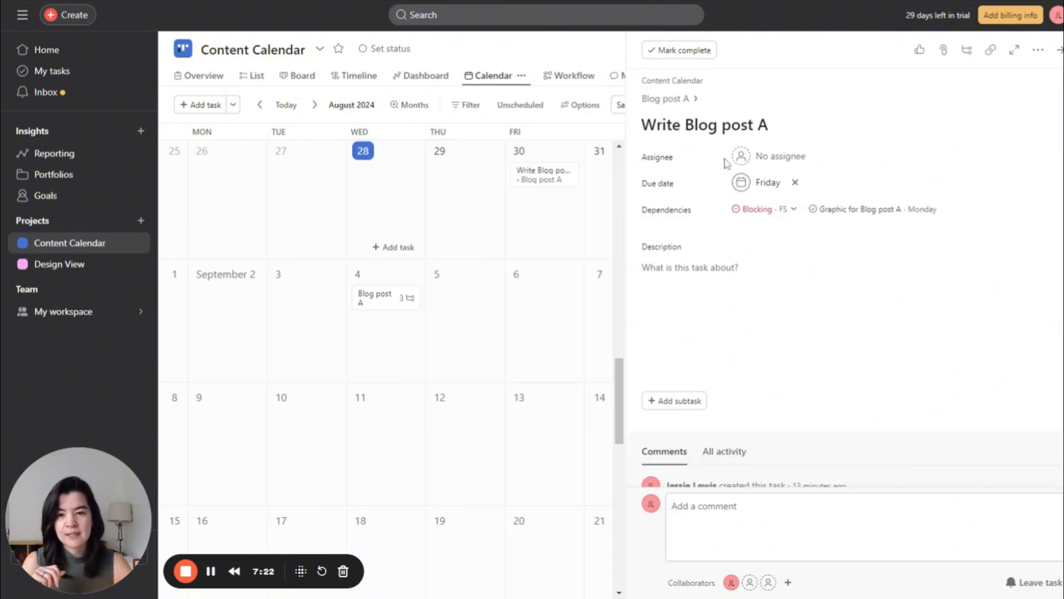
pyautogui.click(665, 98)
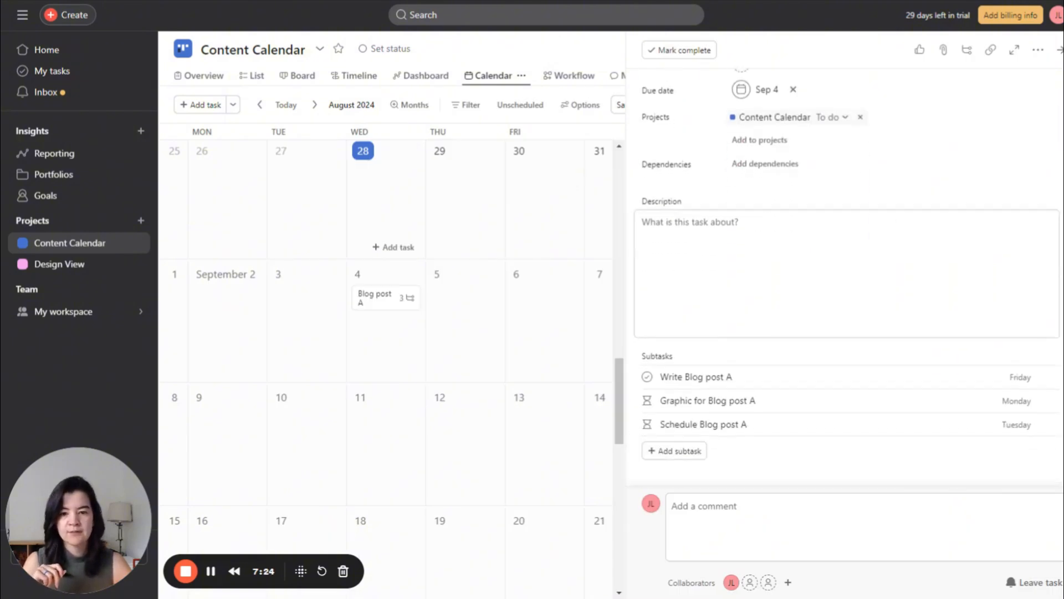
pyautogui.scroll(-2, 743, 278)
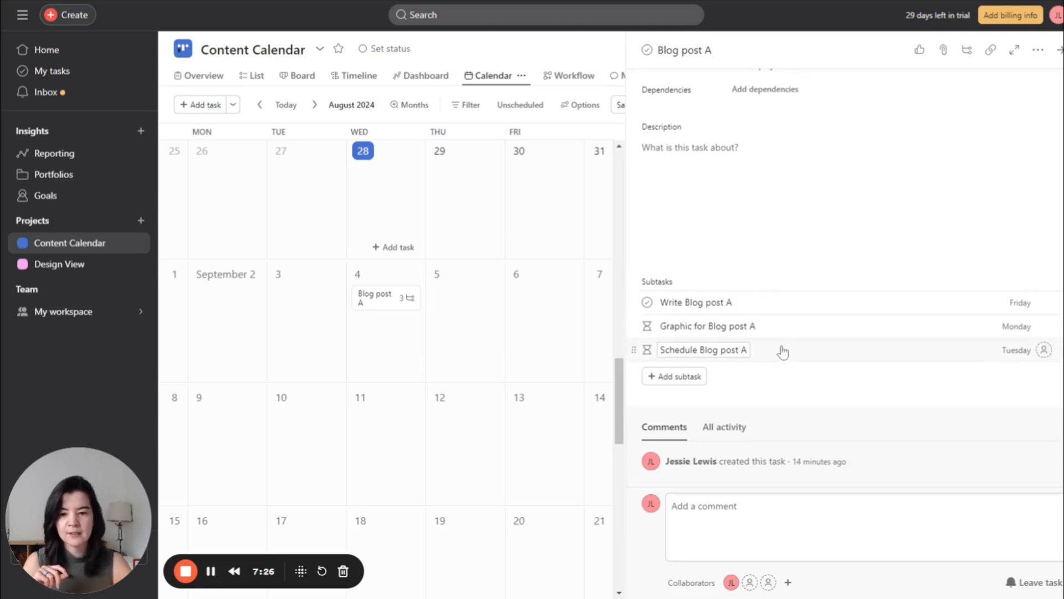